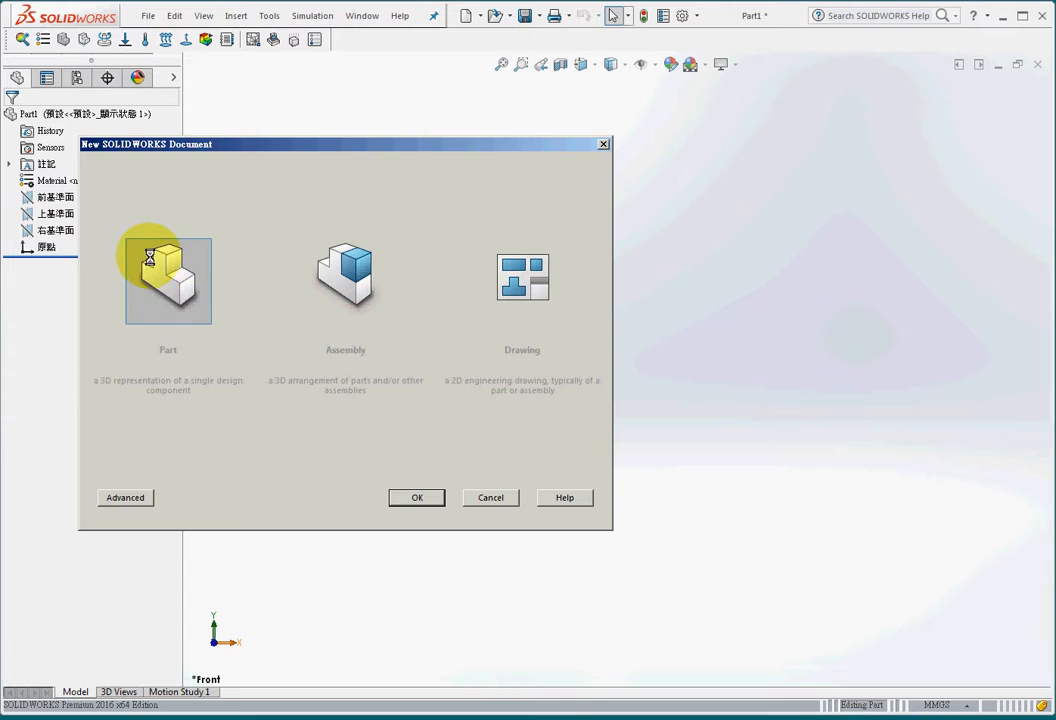
# - Select the front plane and display the full set of toolbars
pyautogui.click(100, 200)
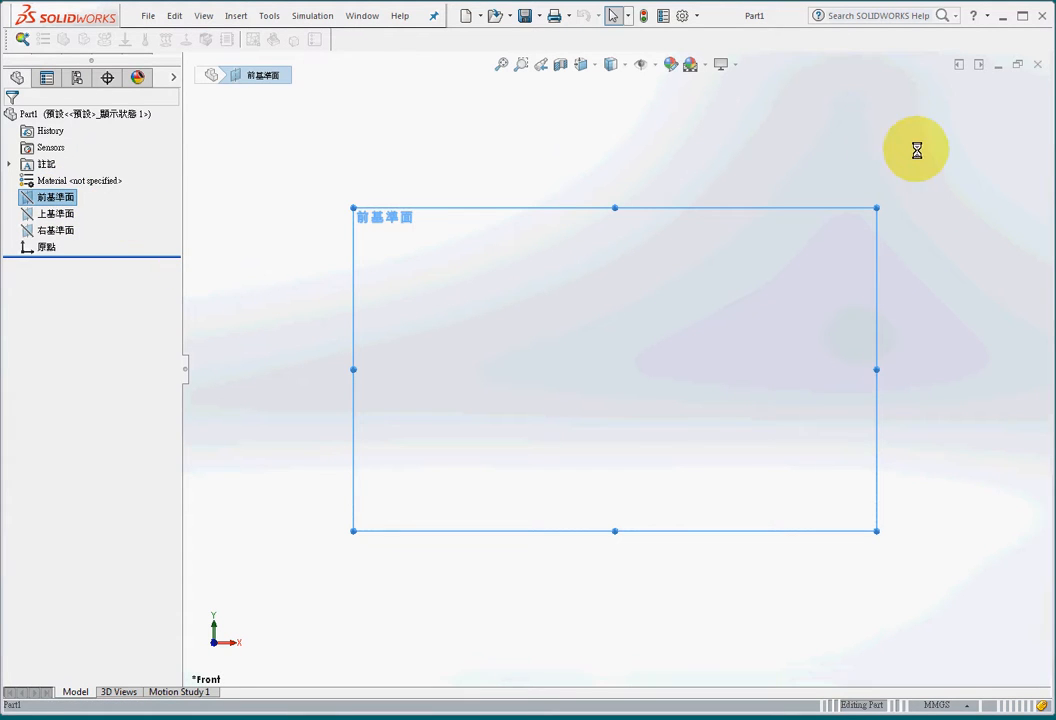
pyautogui.rightClick(783, 28)
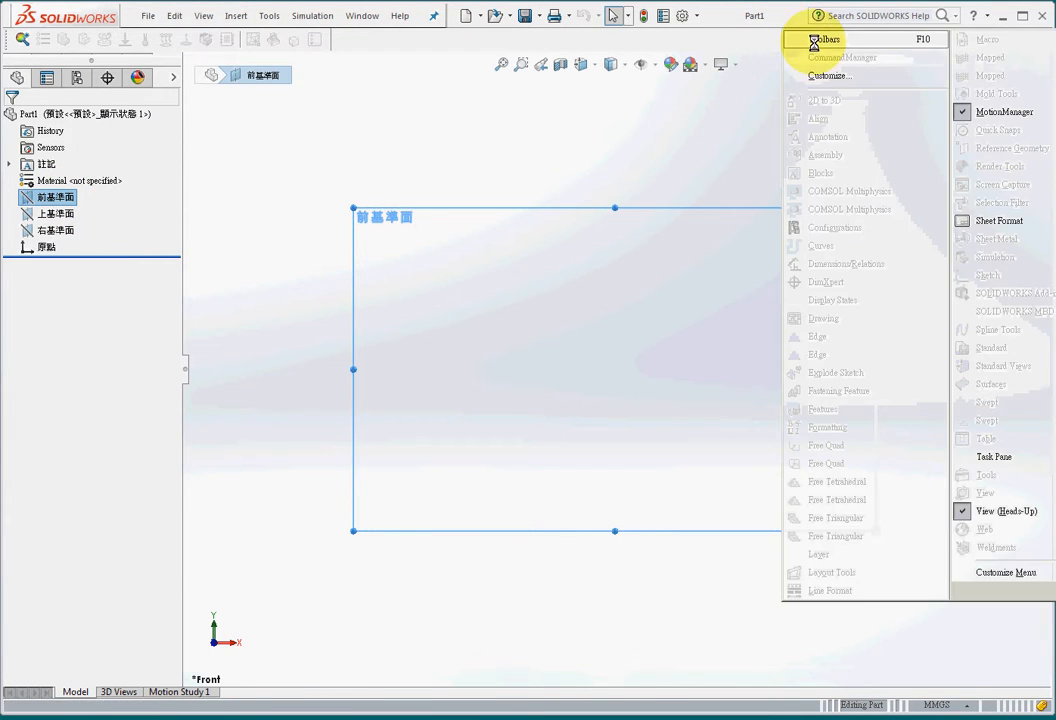
pyautogui.click(826, 39)
# - Start a sketch on the front plane and draw a center rectangle about 71 by 69 mm centered on the origin
pyautogui.click(1030, 97)
pyautogui.click(1028, 163)
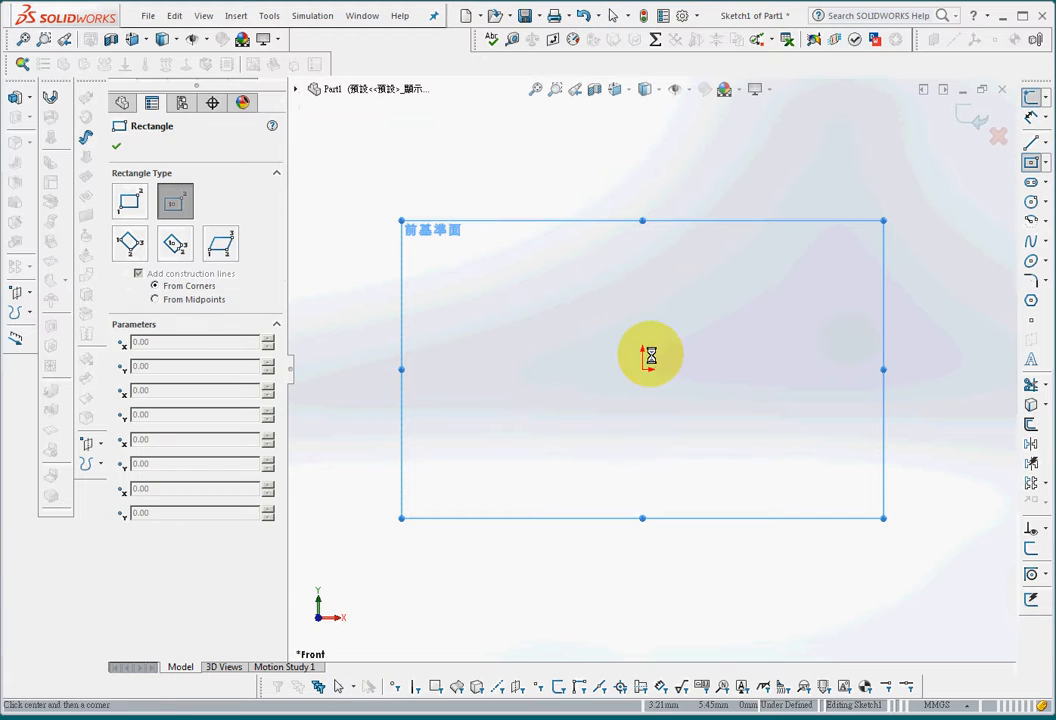
pyautogui.click(642, 369)
pyautogui.click(740, 276)
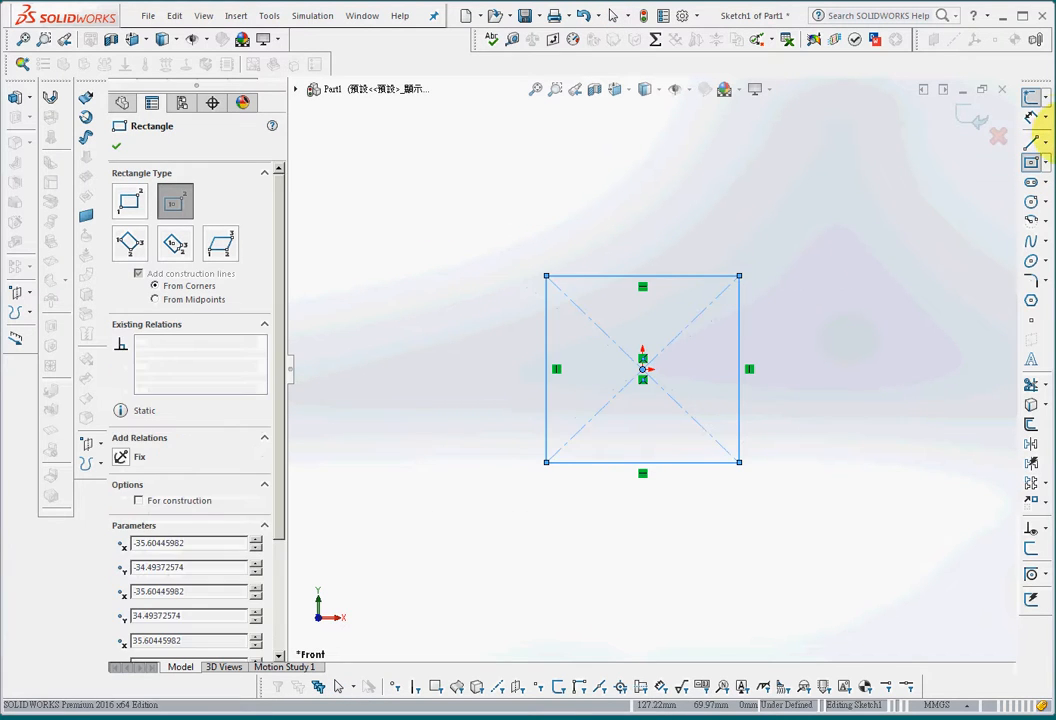
# - Dimension the rectangle to 50 mm wide and 50 mm high
pyautogui.click(1030, 117)
pyautogui.click(699, 275)
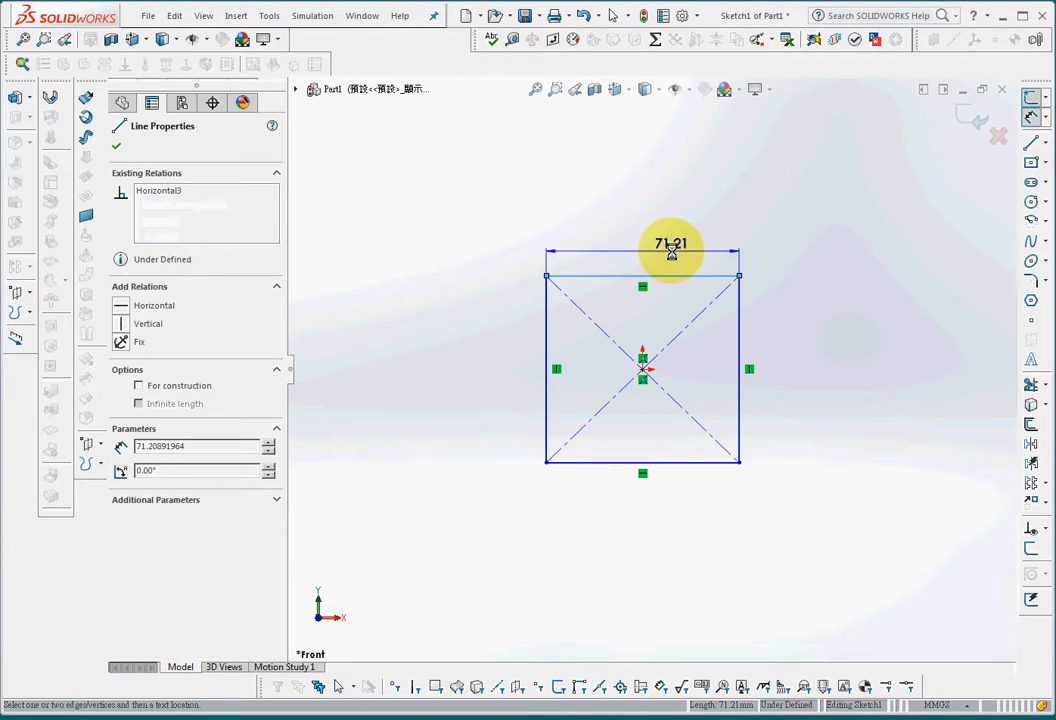
pyautogui.click(657, 247)
pyautogui.write('50')
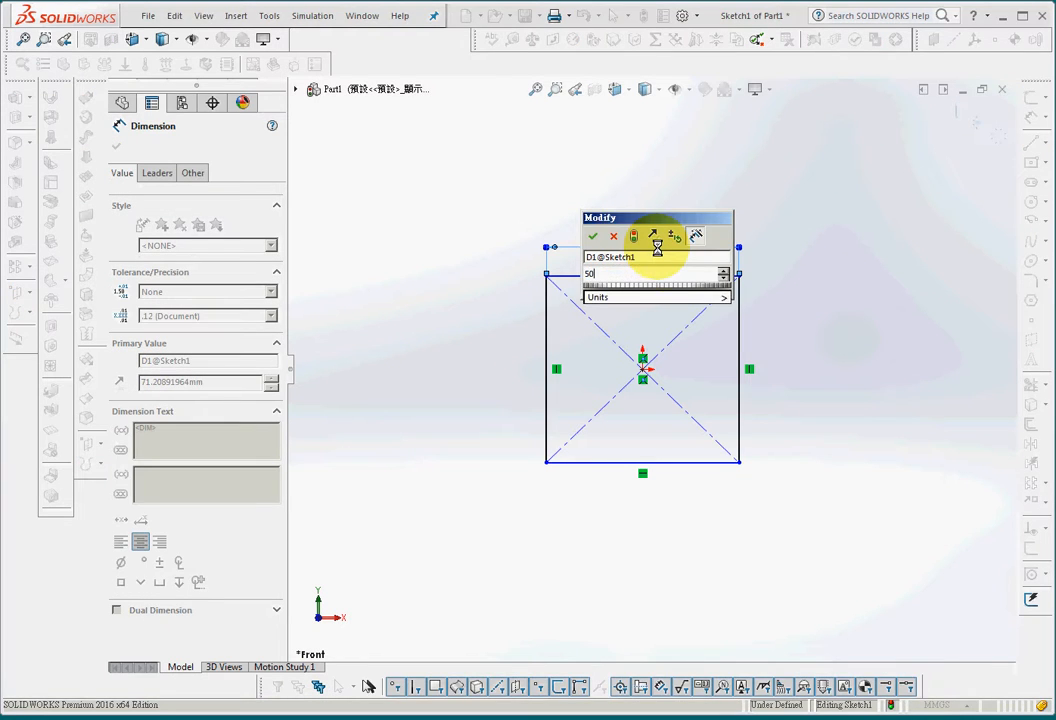
pyautogui.press('Return')
pyautogui.click(740, 396)
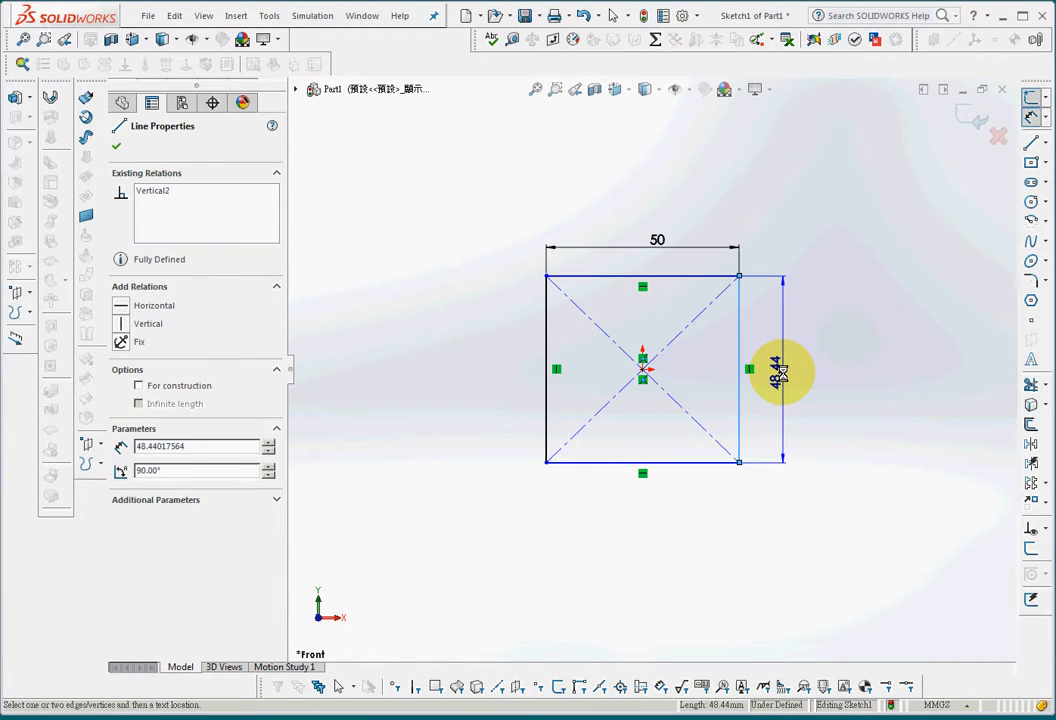
pyautogui.click(778, 370)
pyautogui.write('50')
pyautogui.press('Return')
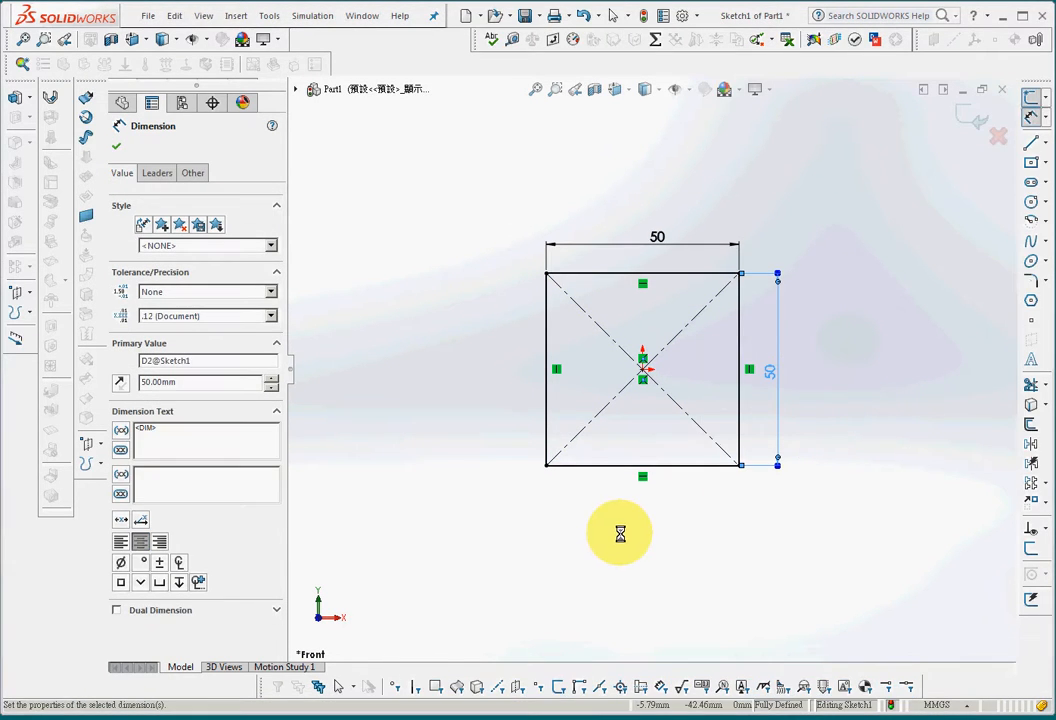
# - Extrude the square profile as a blind boss 5 mm thick
pyautogui.moveTo(618, 533)
pyautogui.mouseDown(button='middle')
pyautogui.moveTo(599, 455)
pyautogui.moveTo(651, 358)
pyautogui.moveTo(607, 388)
pyautogui.mouseUp(button='middle')
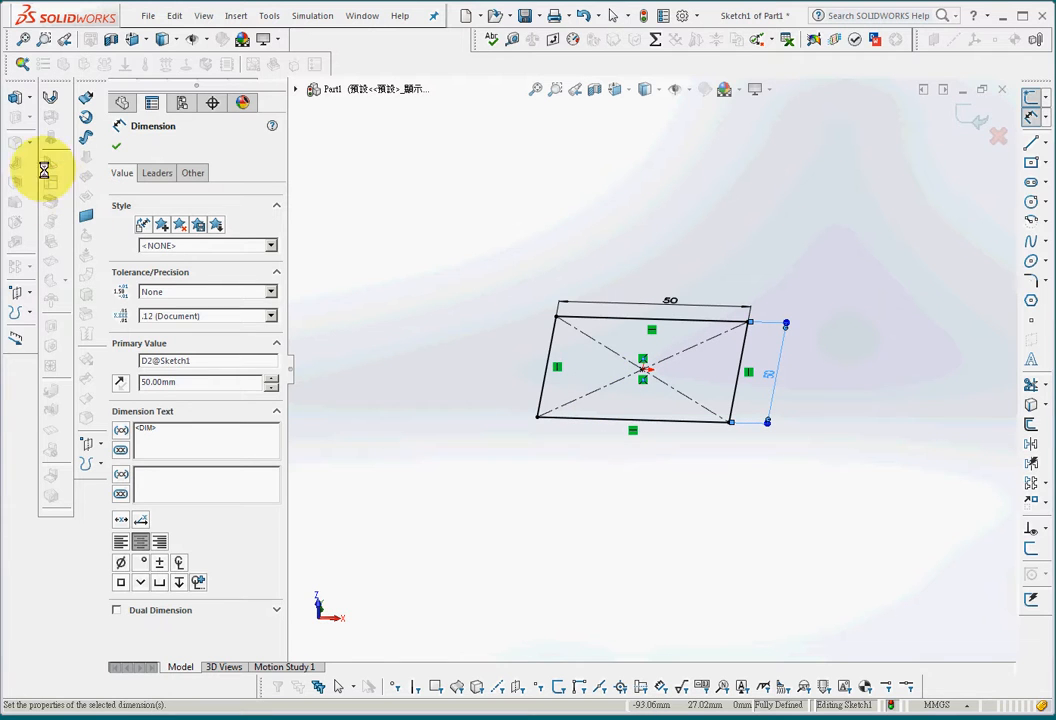
pyautogui.click(16, 97)
pyautogui.write('5')
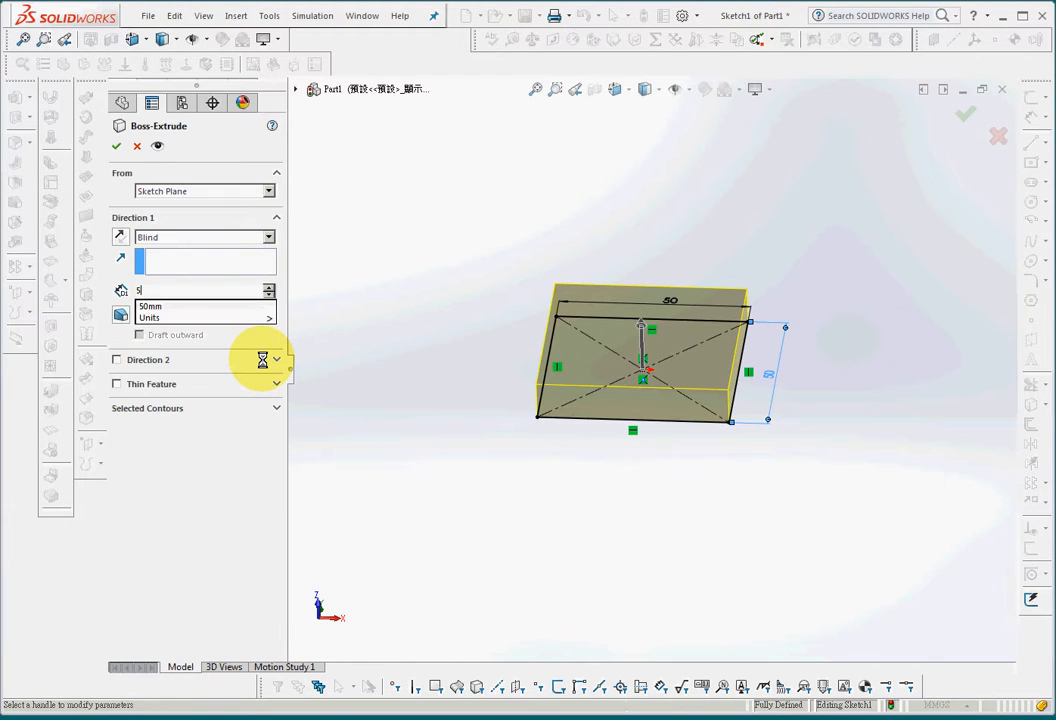
pyautogui.press('Return')
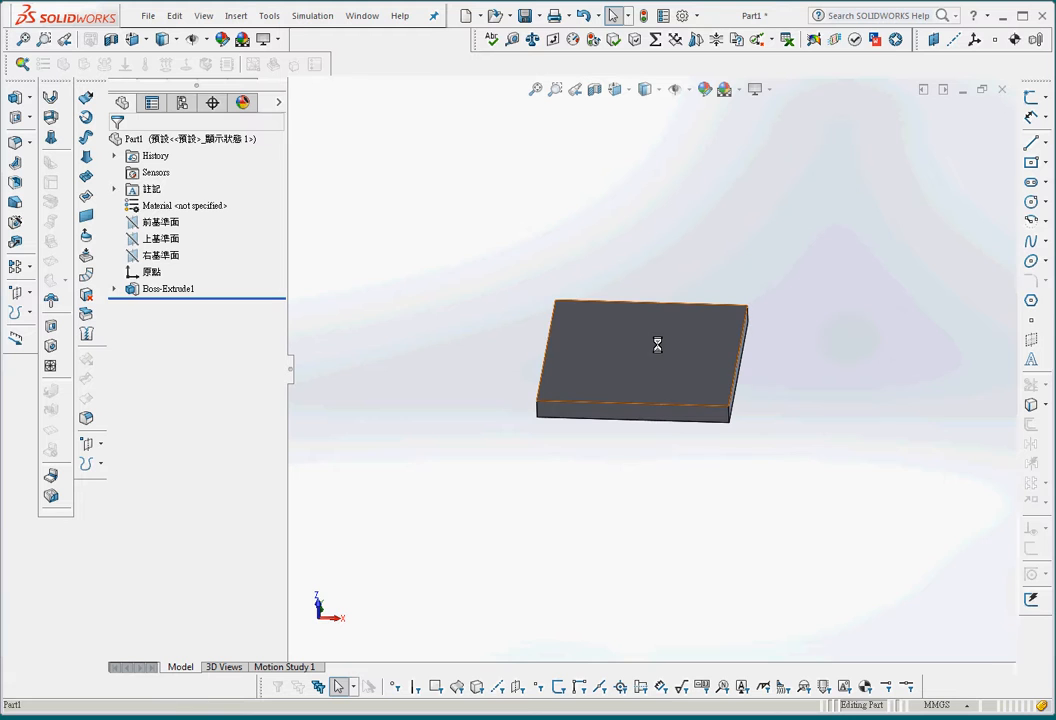
# - Start a sketch on the plate's large face and draw a corner rectangle about 6.6 by 6.3 mm from its upper-left corner
pyautogui.click(1030, 97)
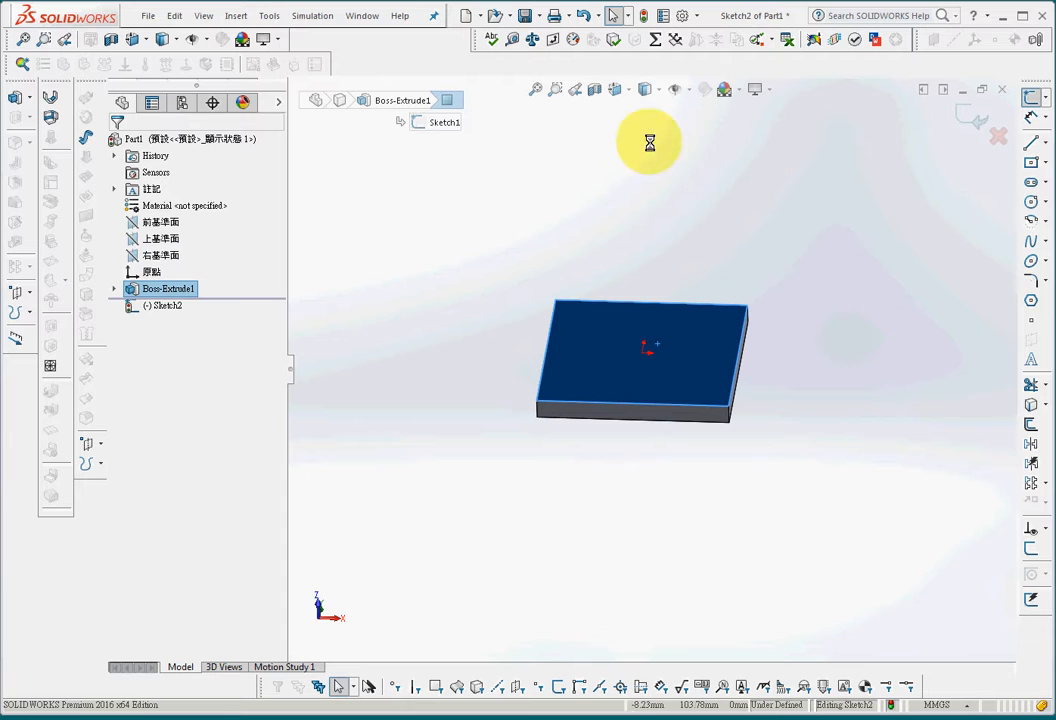
pyautogui.click(626, 89)
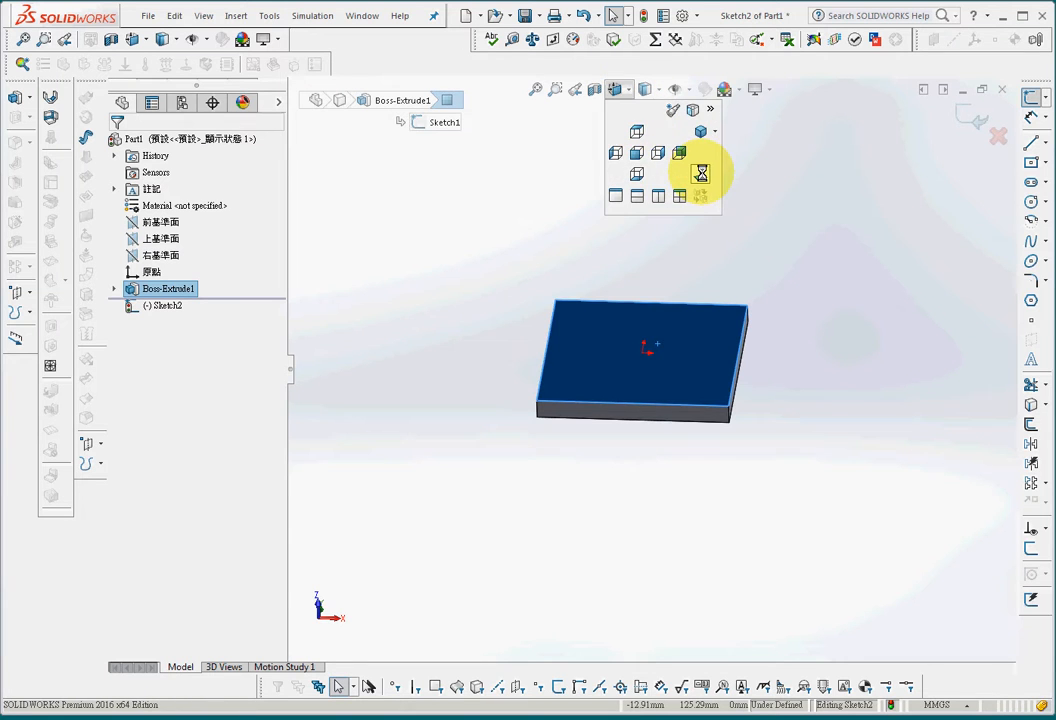
pyautogui.click(701, 174)
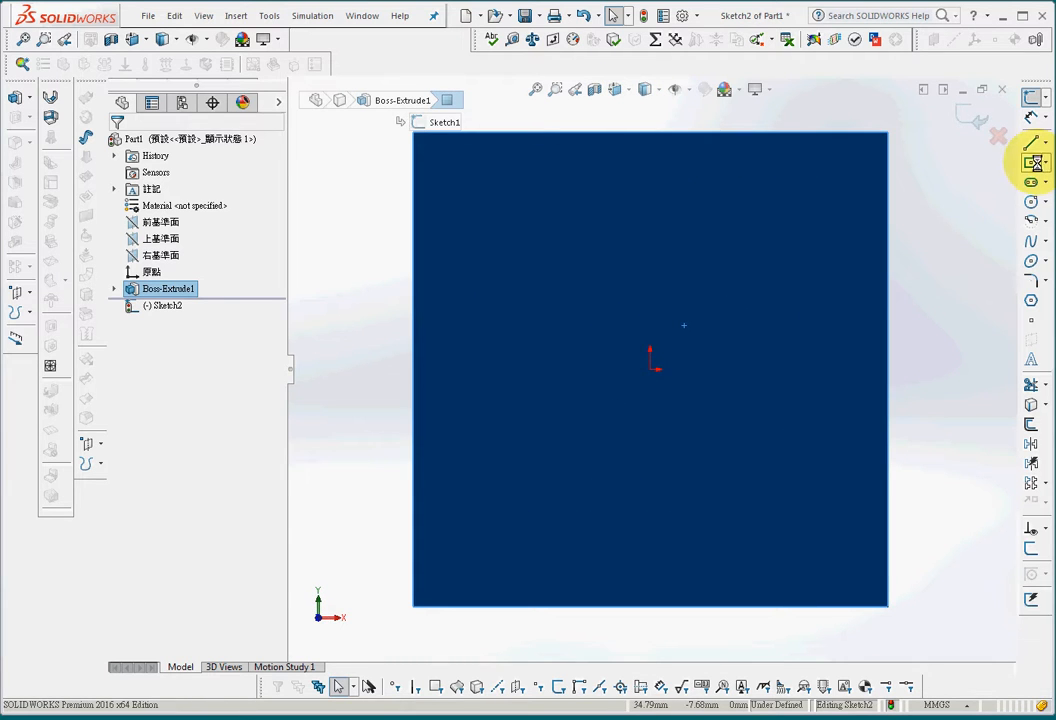
pyautogui.click(1020, 164)
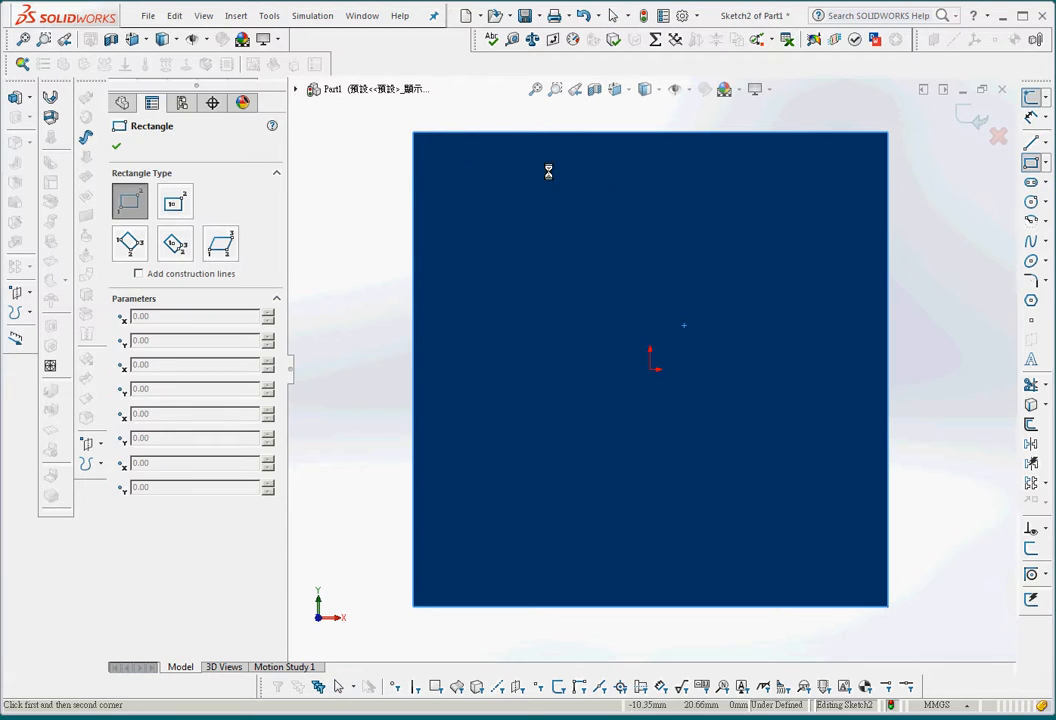
pyautogui.click(414, 133)
pyautogui.click(476, 191)
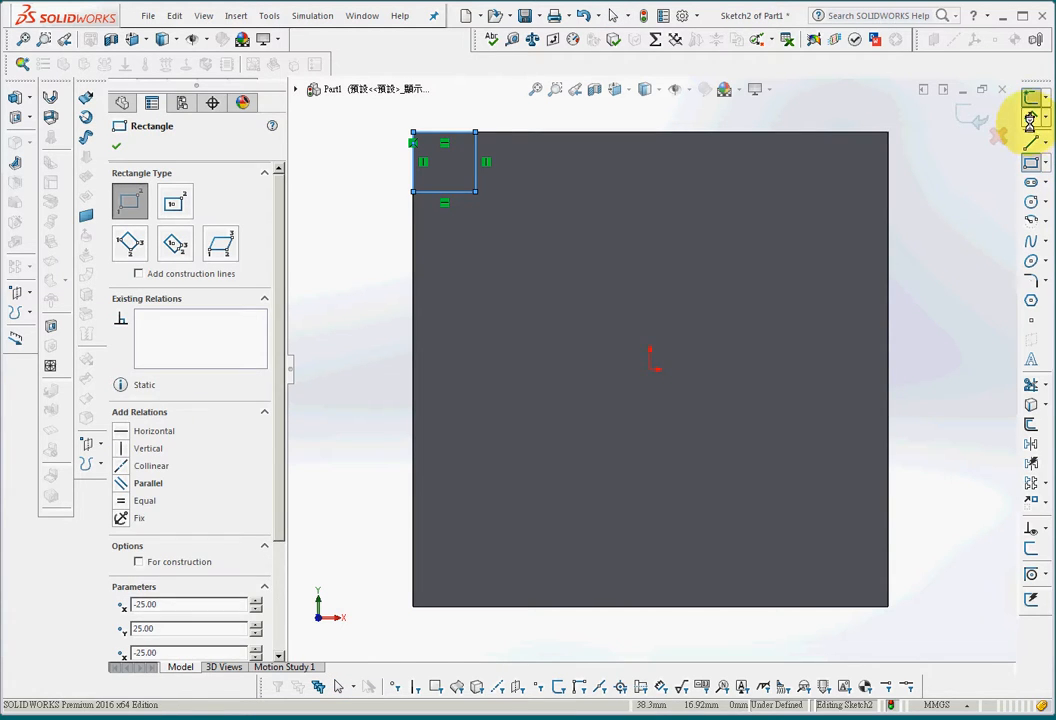
# - Dimension the small corner rectangle to 5 mm wide and 5 mm high
pyautogui.click(1030, 118)
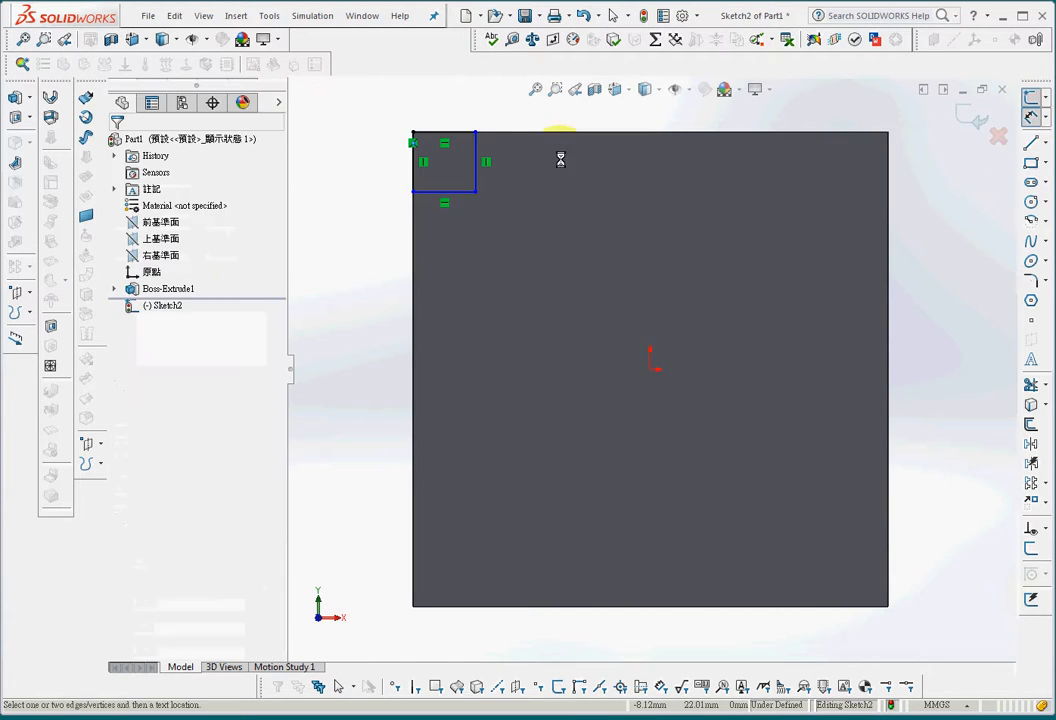
pyautogui.click(462, 131)
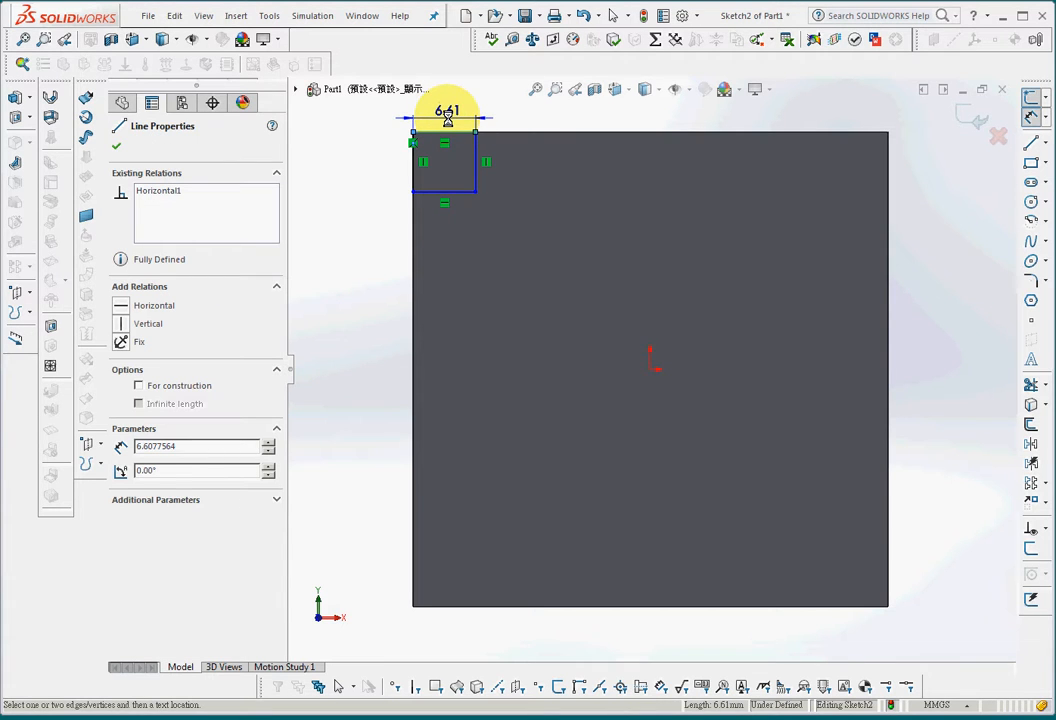
pyautogui.click(448, 117)
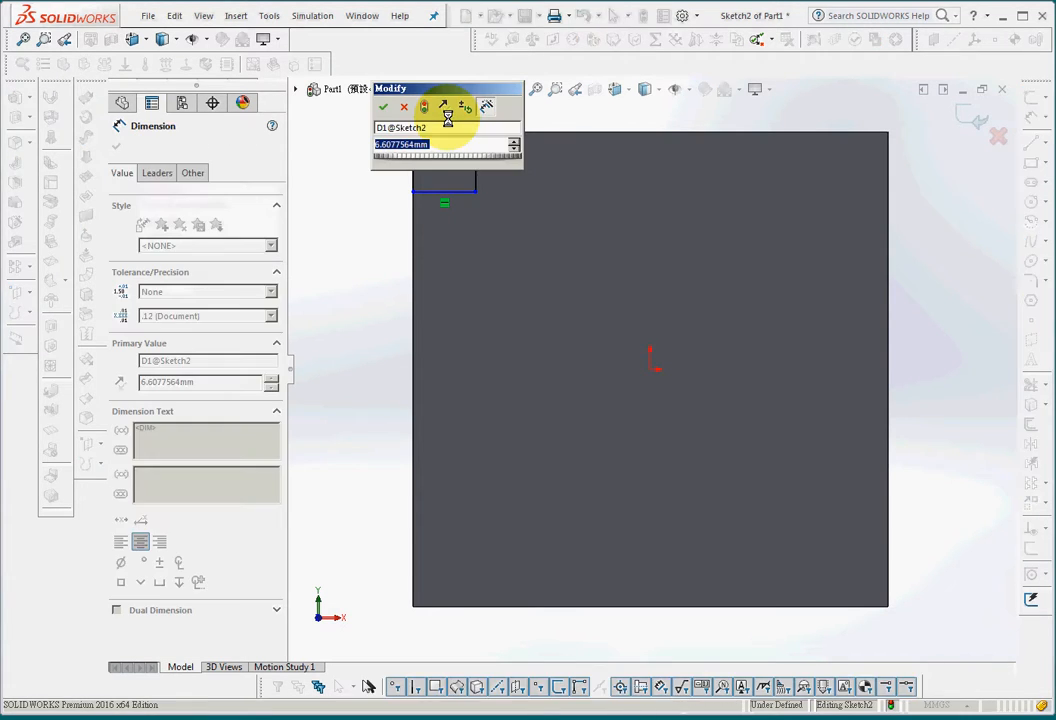
pyautogui.write('5')
pyautogui.press('Return')
pyautogui.click(413, 170)
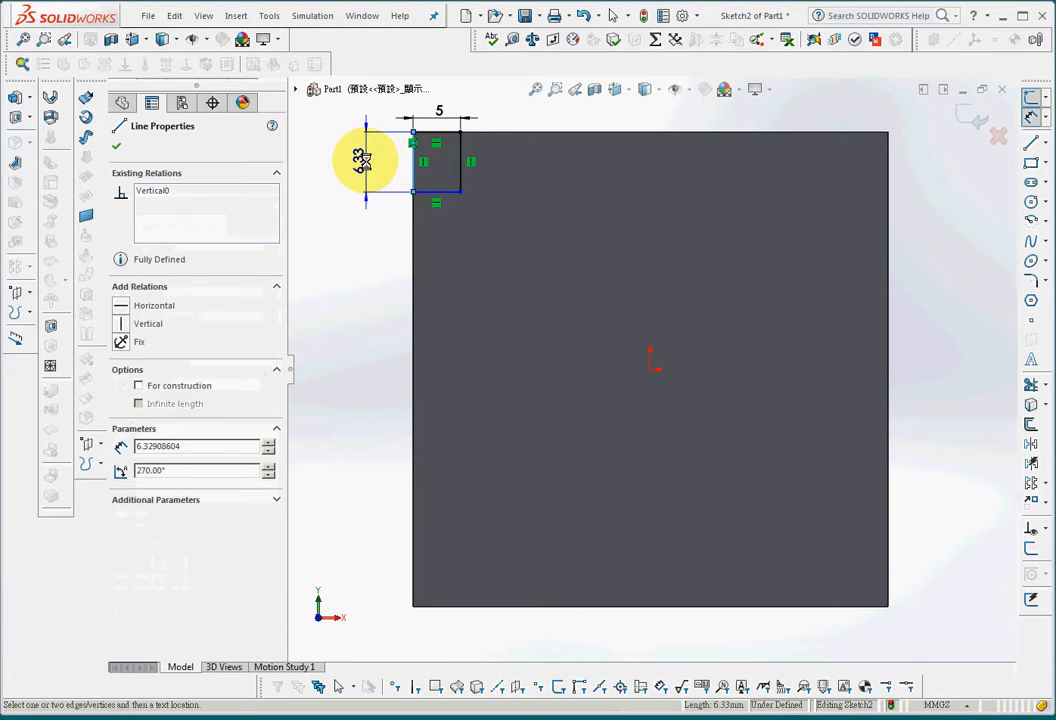
pyautogui.click(389, 162)
pyautogui.write('5')
pyautogui.press('Return')
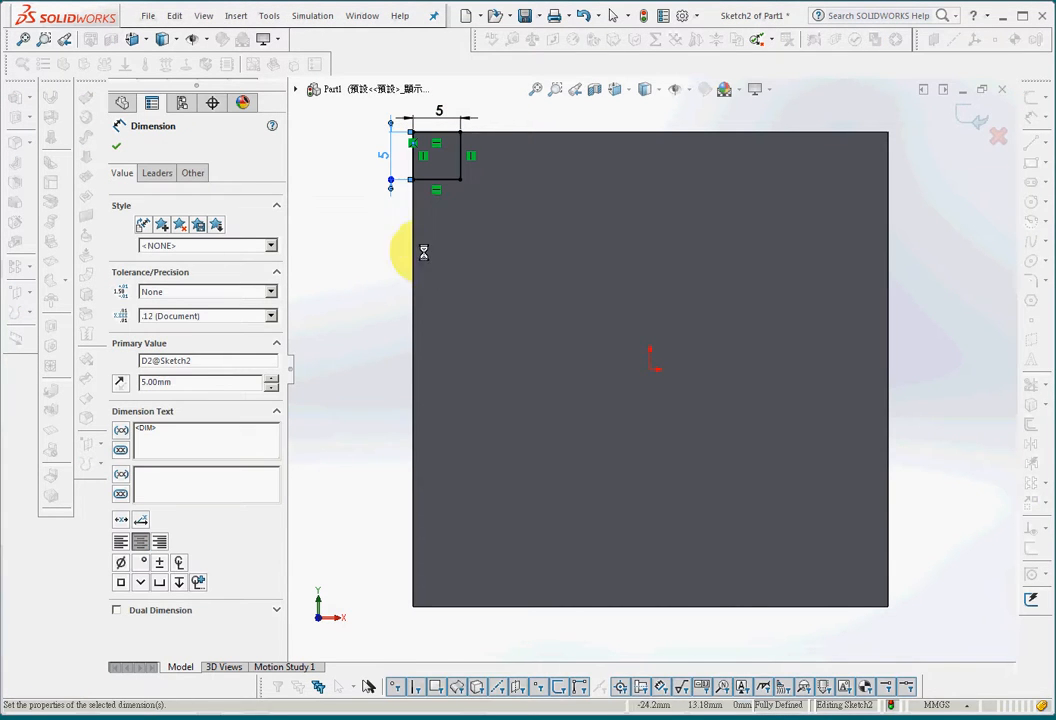
# - Extrude the small corner square 45 mm from the plate as a blind boss
pyautogui.moveTo(373, 334); pyautogui.dragTo(362, 253, button='middle')
pyautogui.click(16, 97)
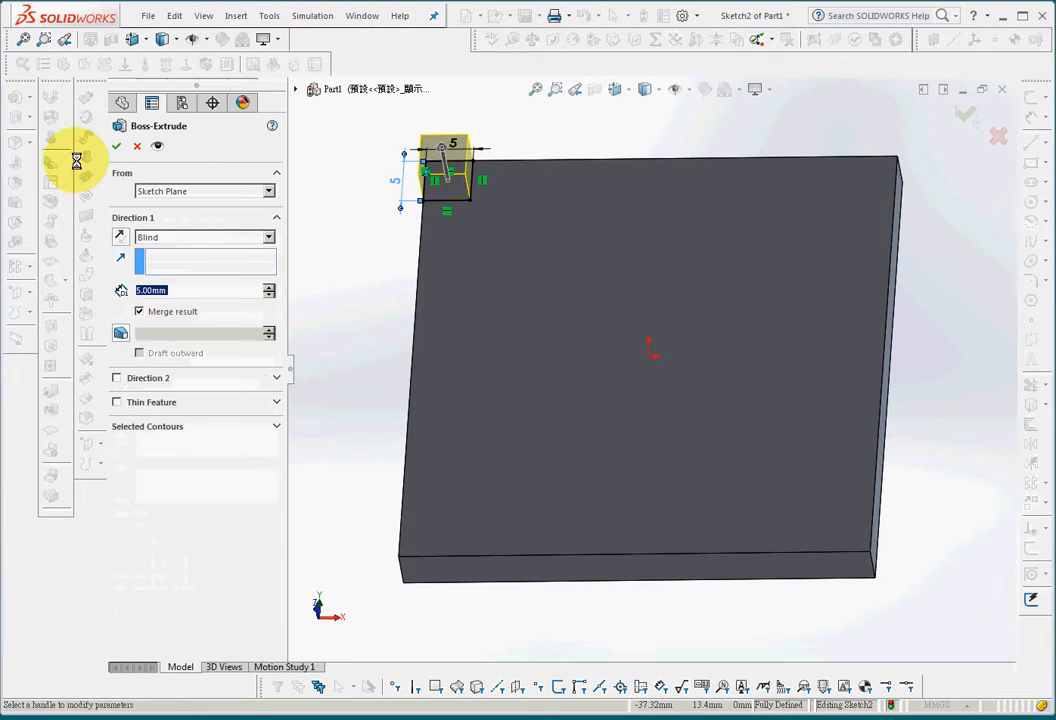
pyautogui.write('456')
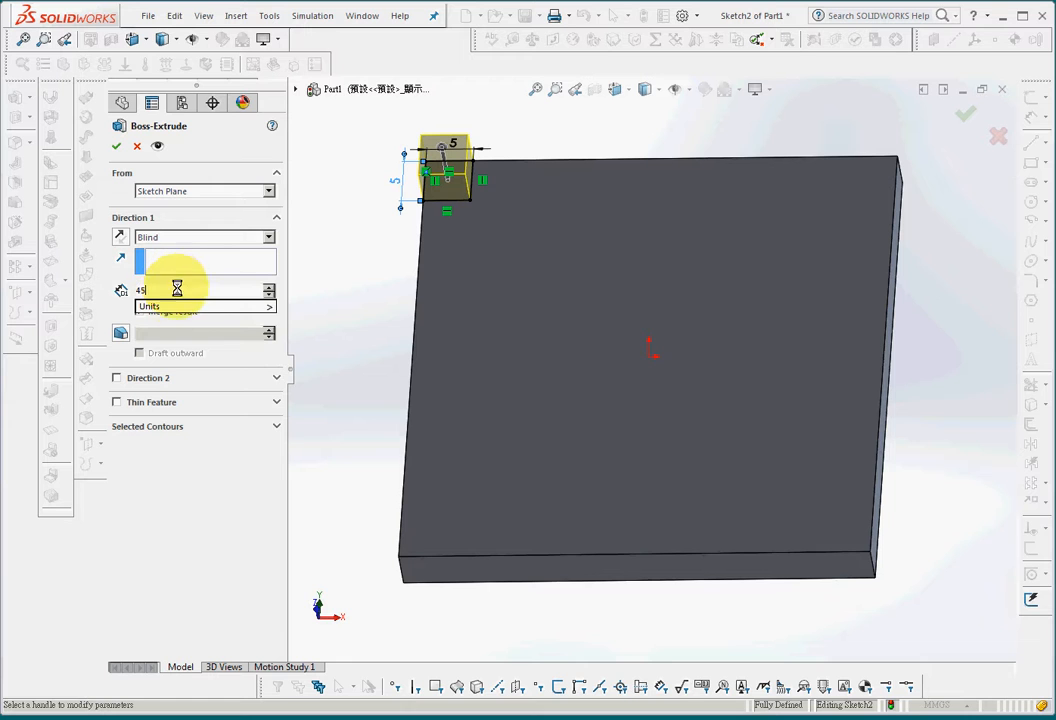
pyautogui.press('Return')
pyautogui.press('Return')
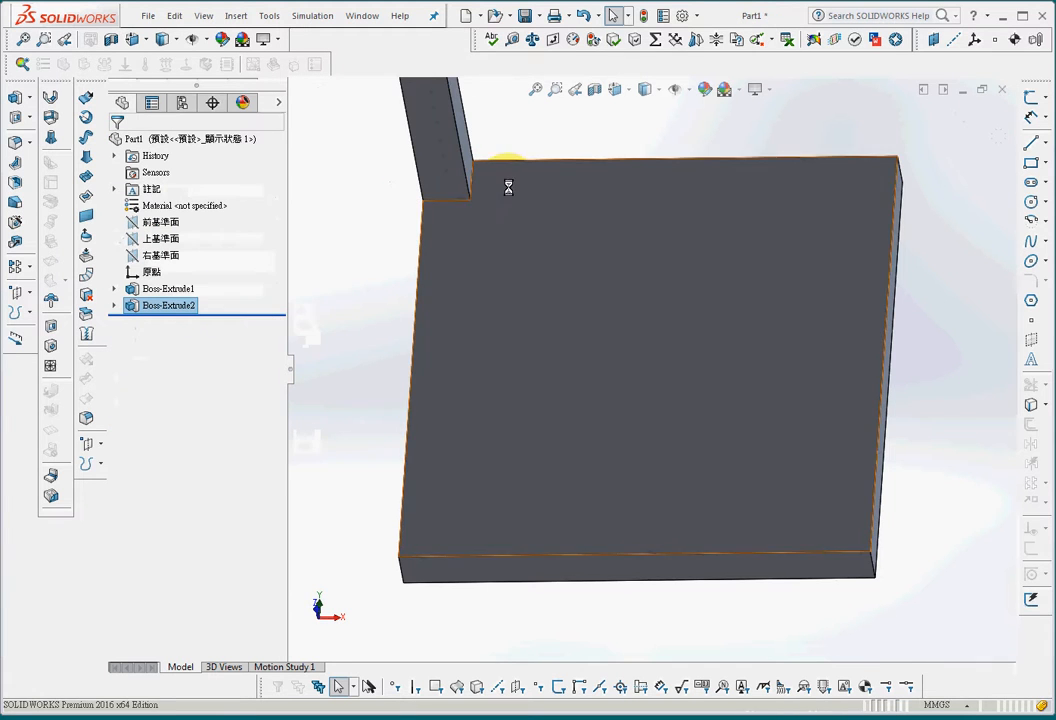
# - Set up a curve driven pattern of the post along the plate's back edge with 5 equally spaced instances
pyautogui.click(536, 89)
pyautogui.moveTo(356, 405); pyautogui.dragTo(394, 311, button='middle')
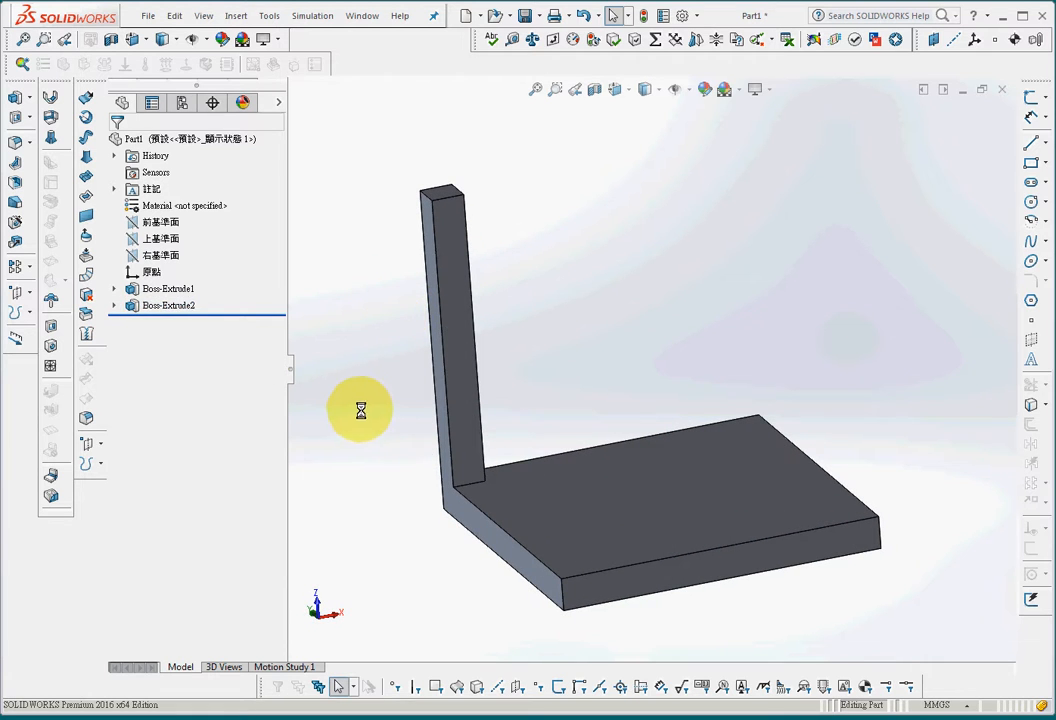
pyautogui.click(175, 304)
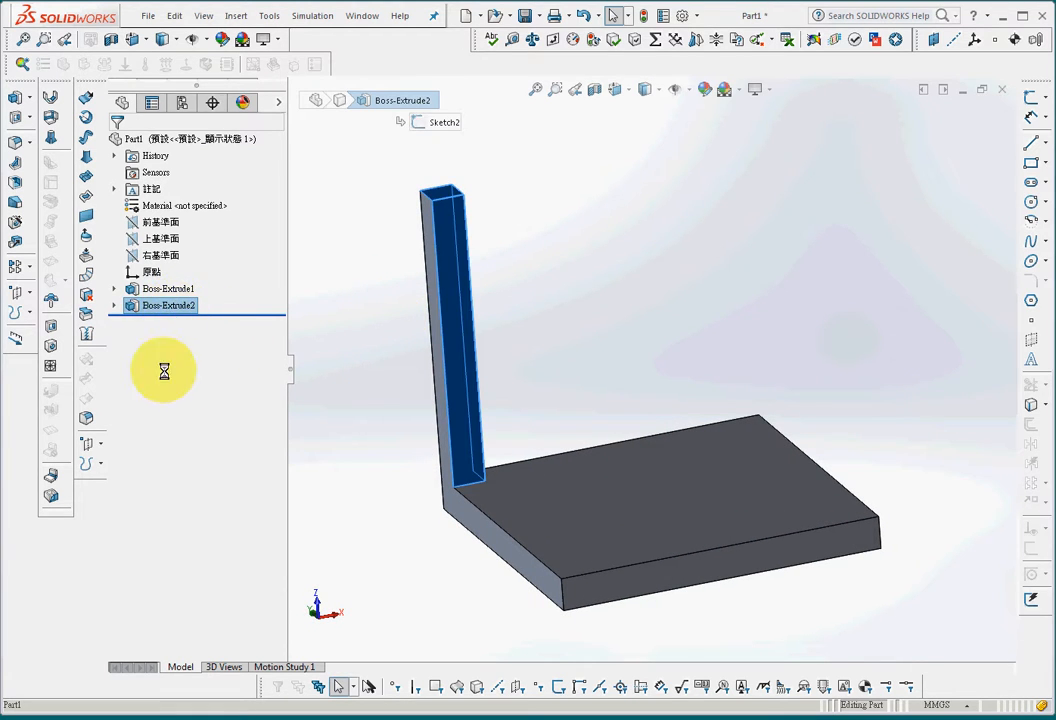
pyautogui.click(30, 267)
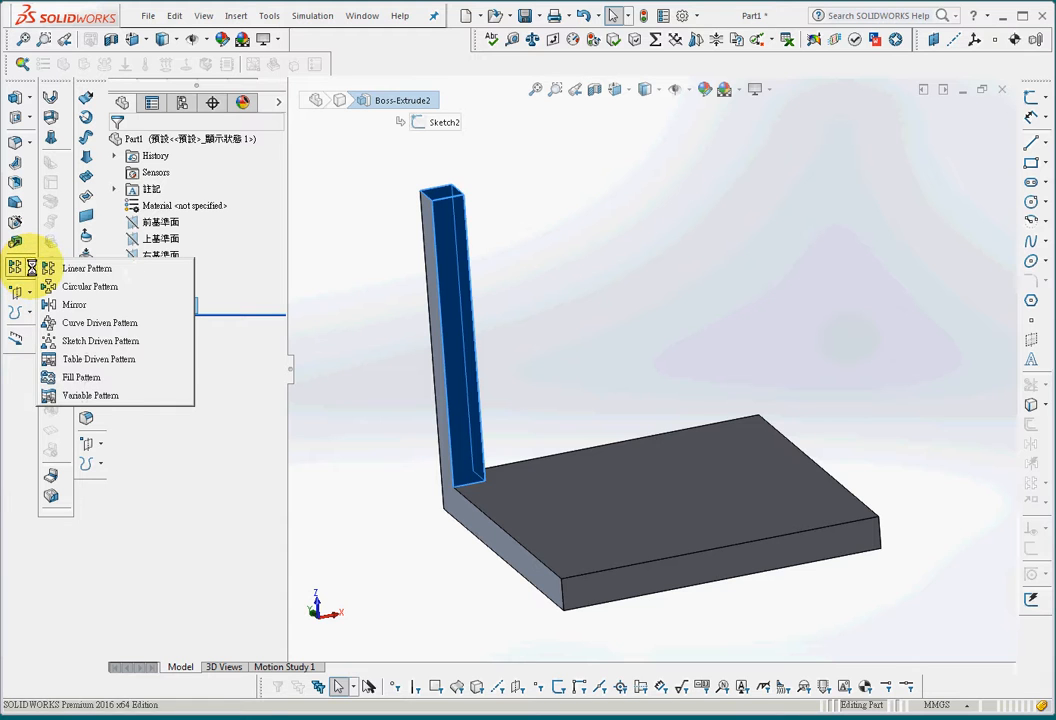
pyautogui.click(82, 323)
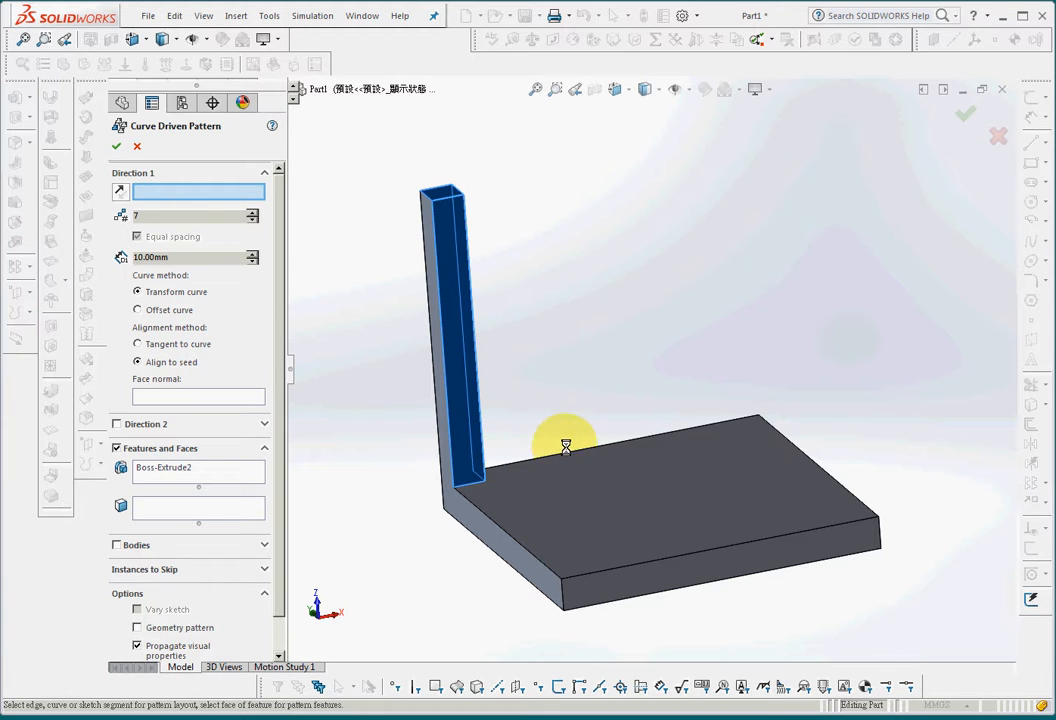
pyautogui.click(568, 454)
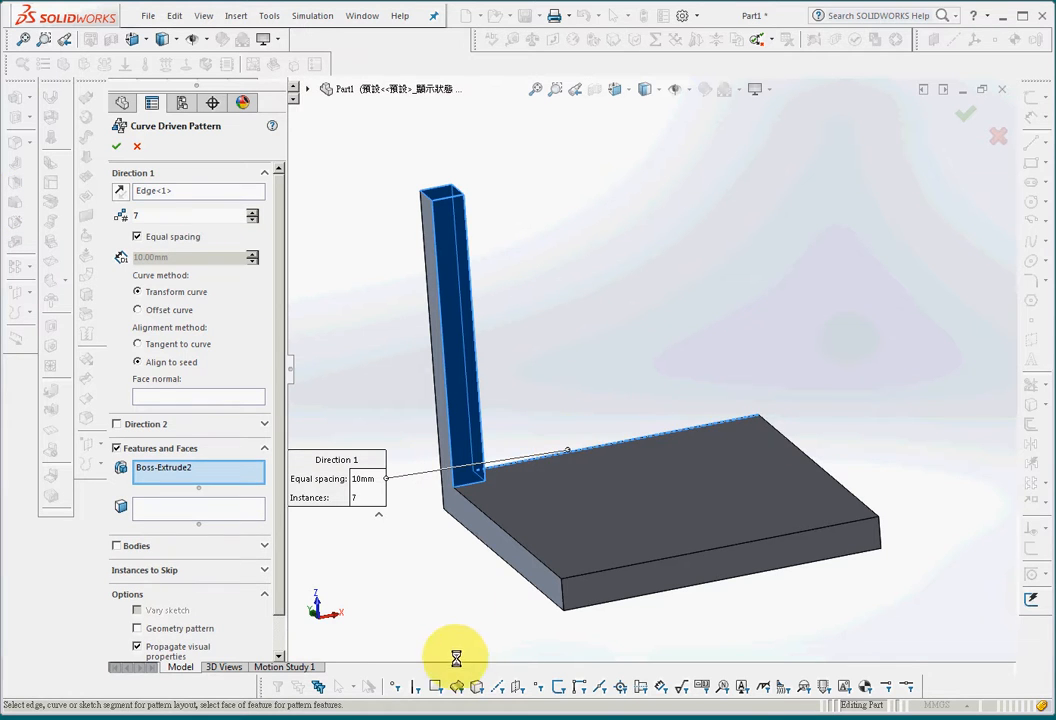
pyautogui.moveTo(308, 303); pyautogui.dragTo(283, 333, button='middle')
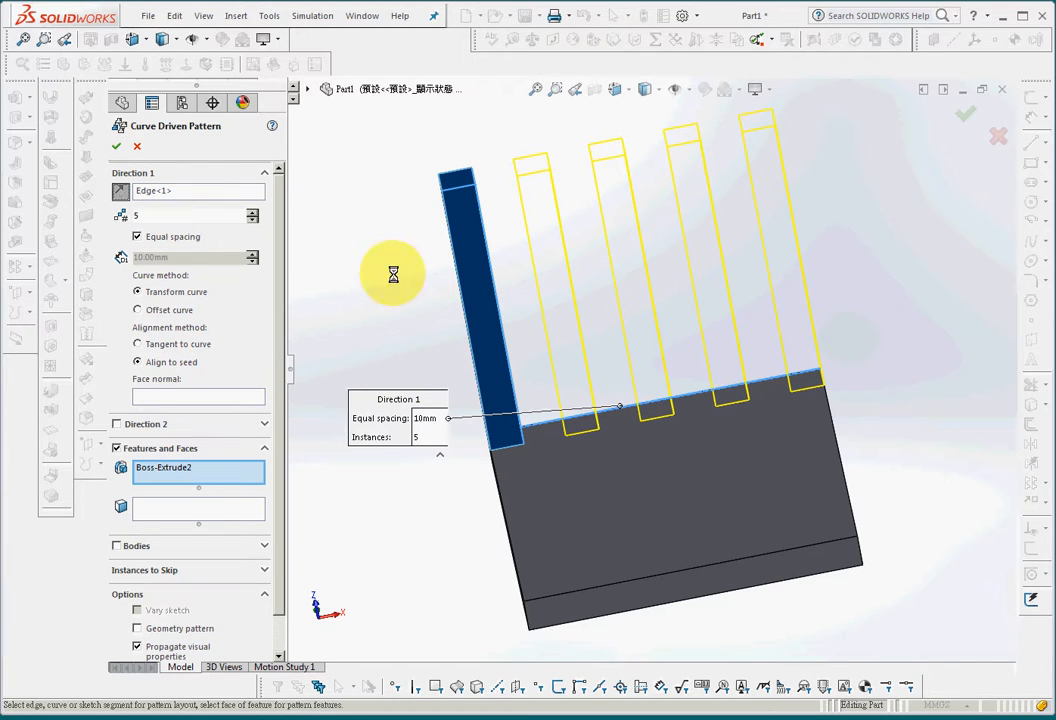
pyautogui.moveTo(417, 559); pyautogui.dragTo(435, 546, button='middle')
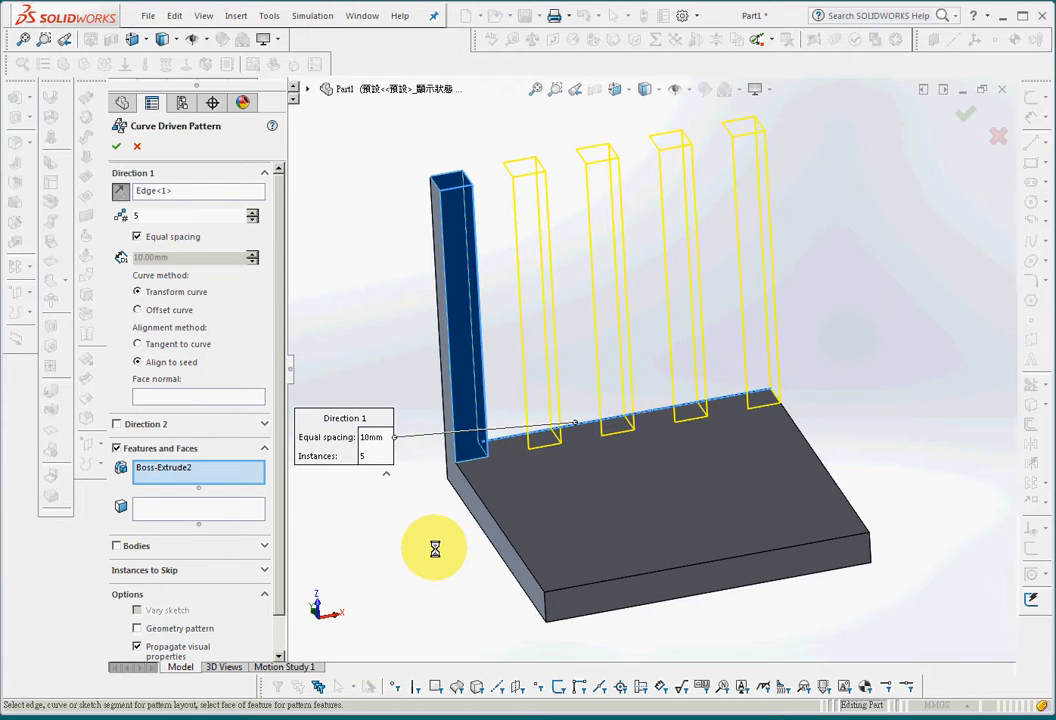
# - Add a second pattern direction along the plate's side edge that starts at the post, with 8 instances
pyautogui.click(117, 424)
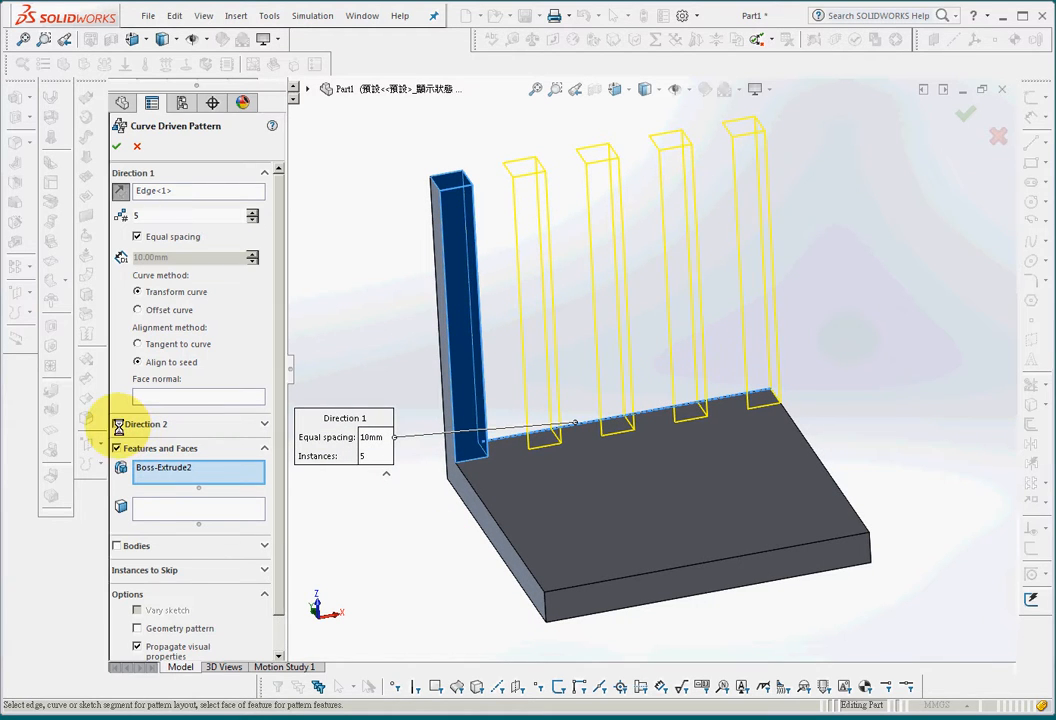
pyautogui.click(157, 446)
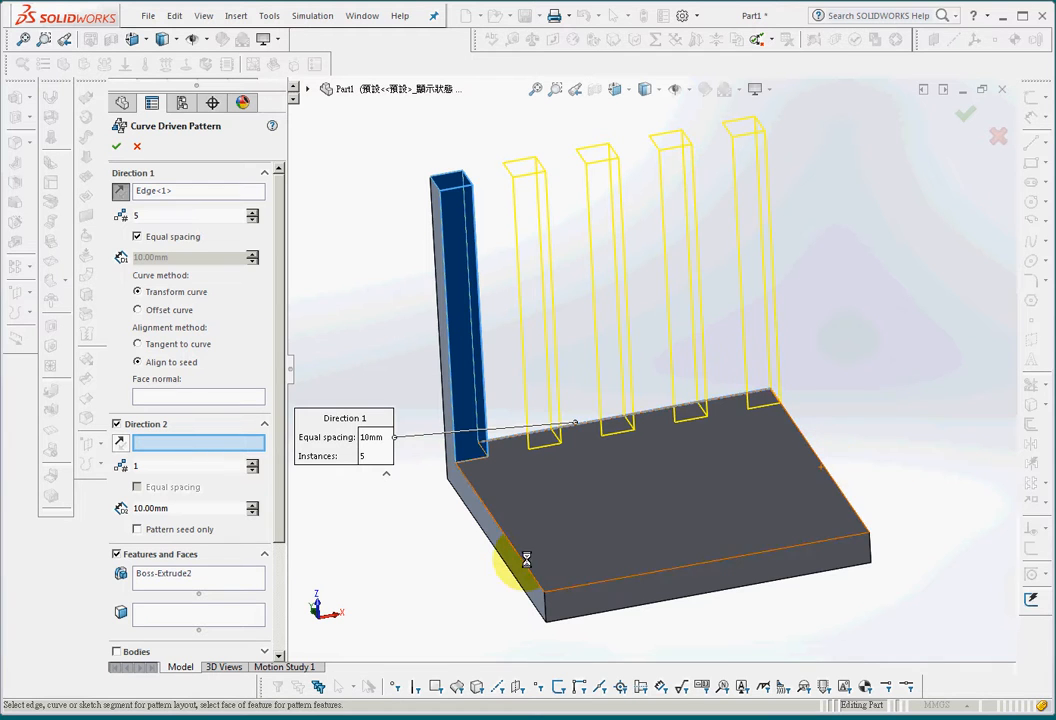
pyautogui.click(481, 498)
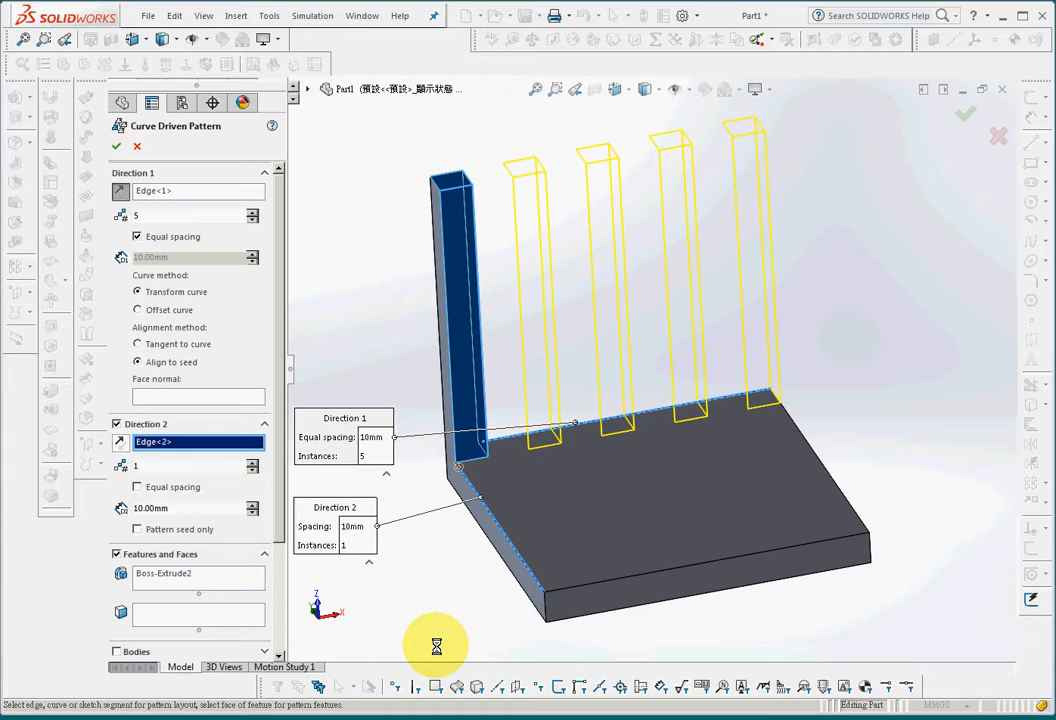
pyautogui.click(254, 461)
pyautogui.click(254, 461)
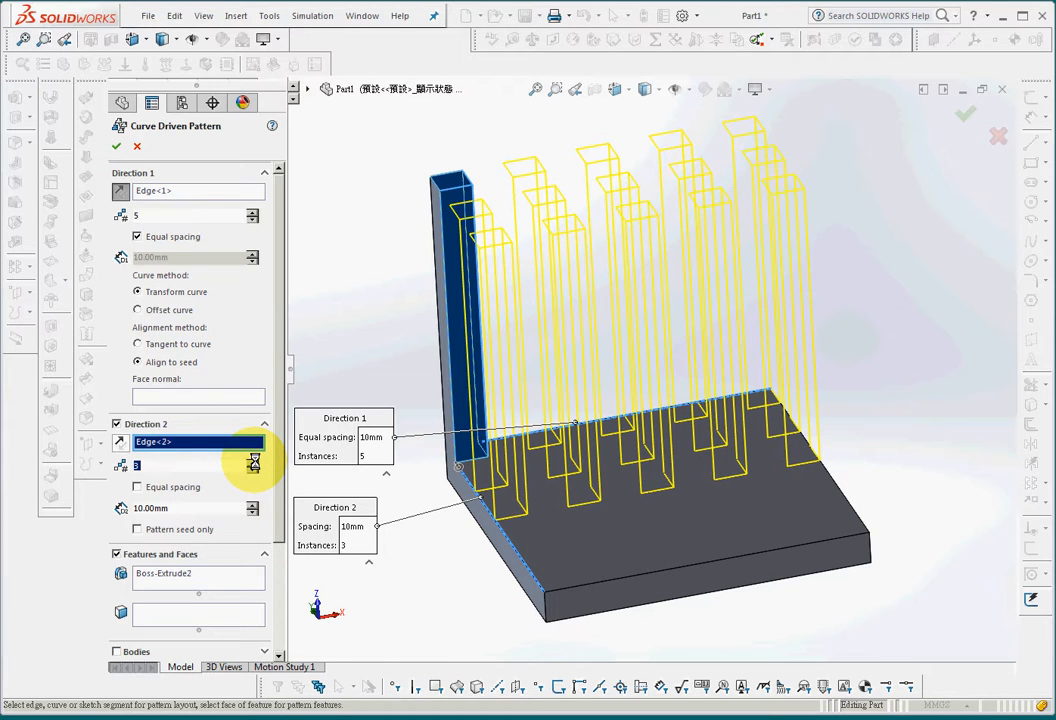
pyautogui.click(254, 461)
pyautogui.click(254, 461)
pyautogui.click(254, 461)
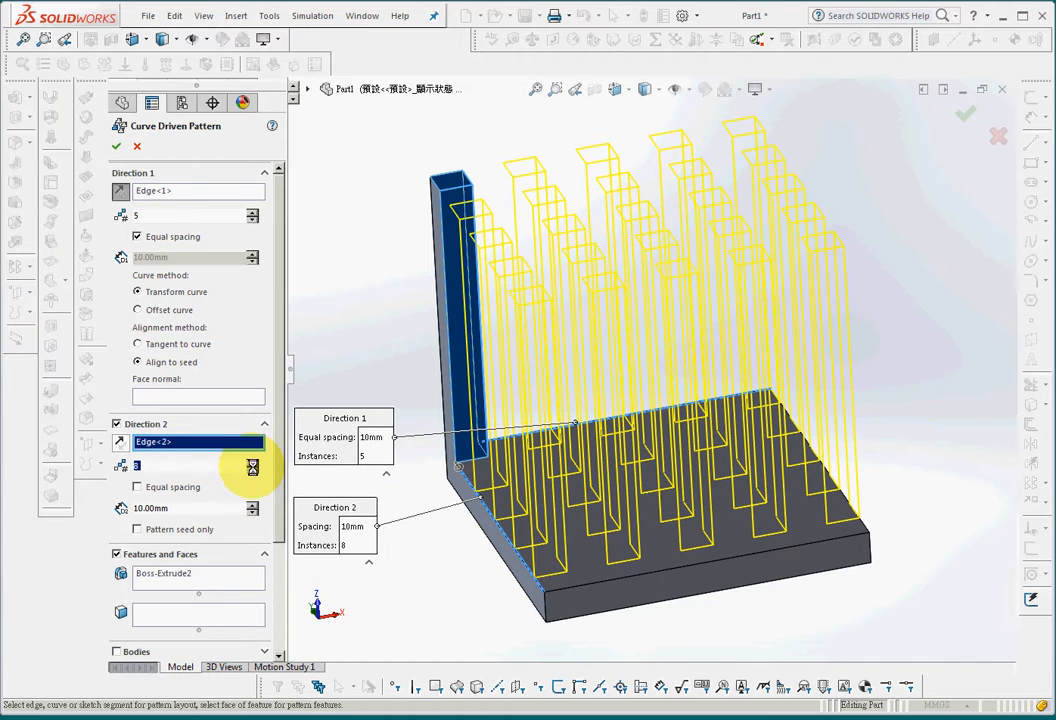
pyautogui.moveTo(408, 603); pyautogui.dragTo(370, 666, button='middle')
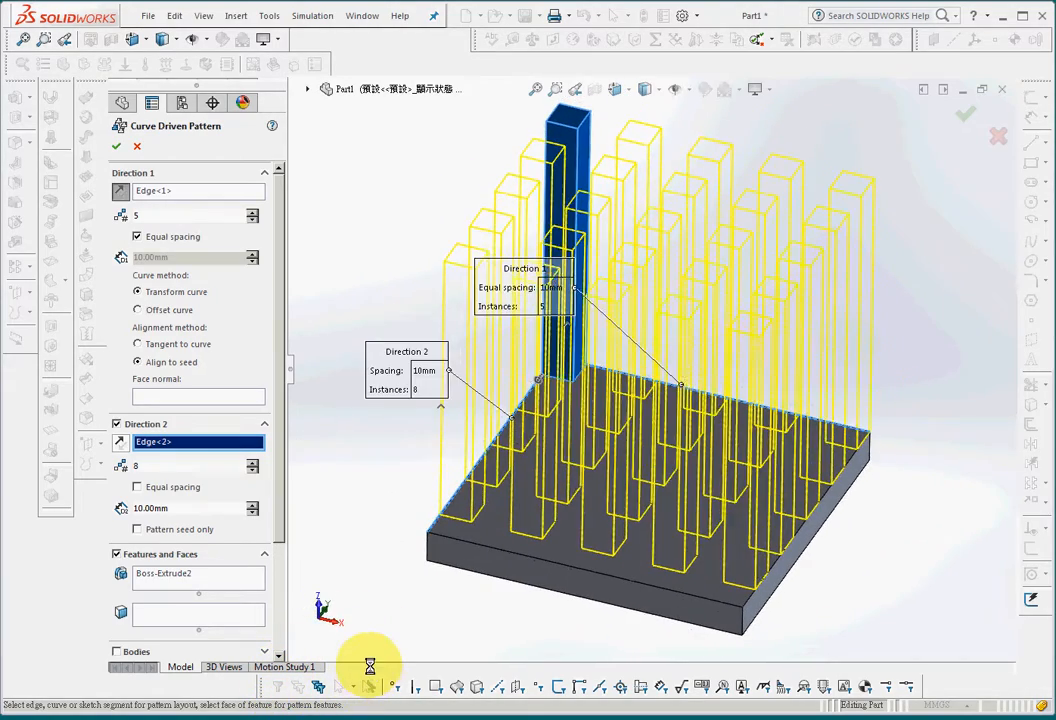
# - Set the second direction to equal spacing, reduce it to 4 instances and finish the curve driven pattern
pyautogui.click(137, 487)
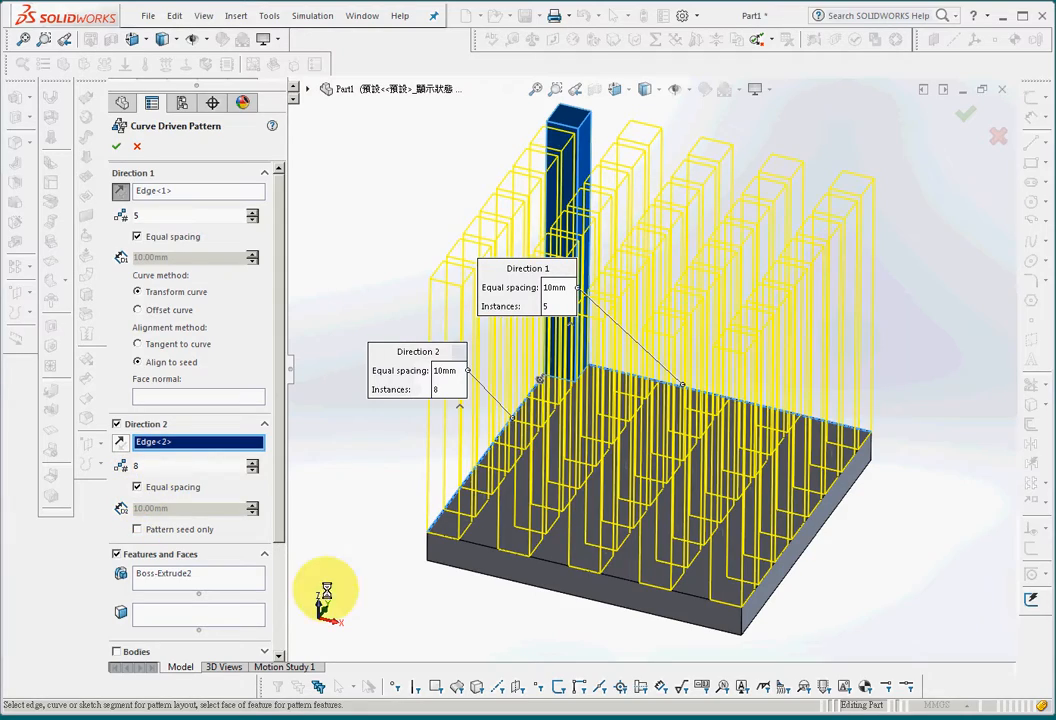
pyautogui.moveTo(394, 614); pyautogui.dragTo(318, 611, button='middle')
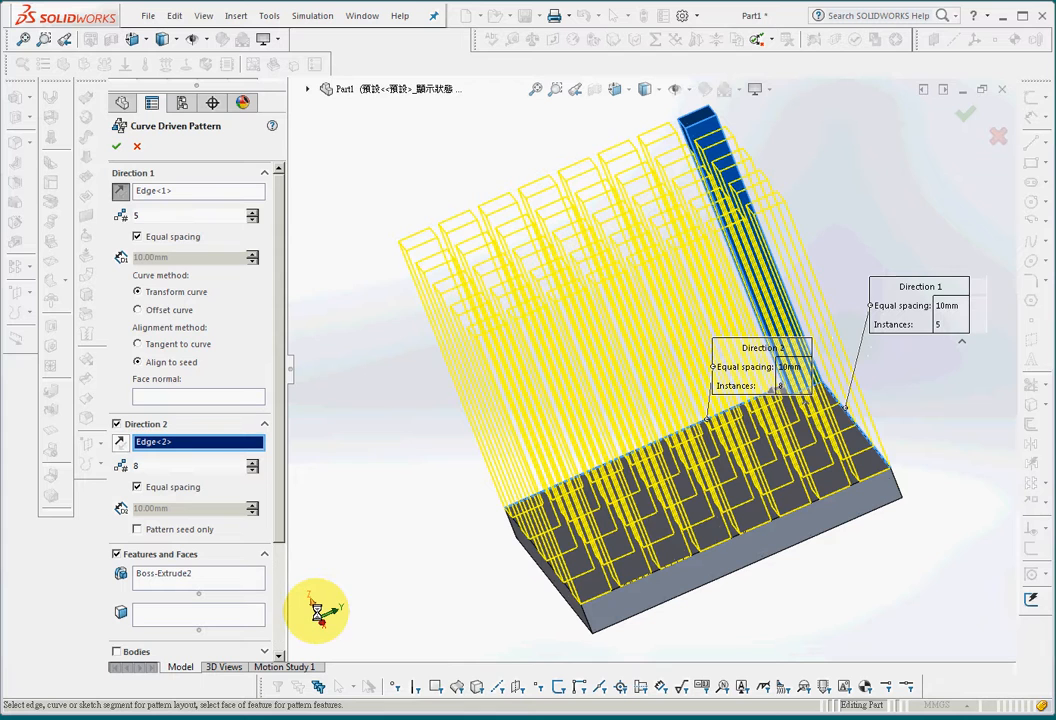
pyautogui.click(252, 470)
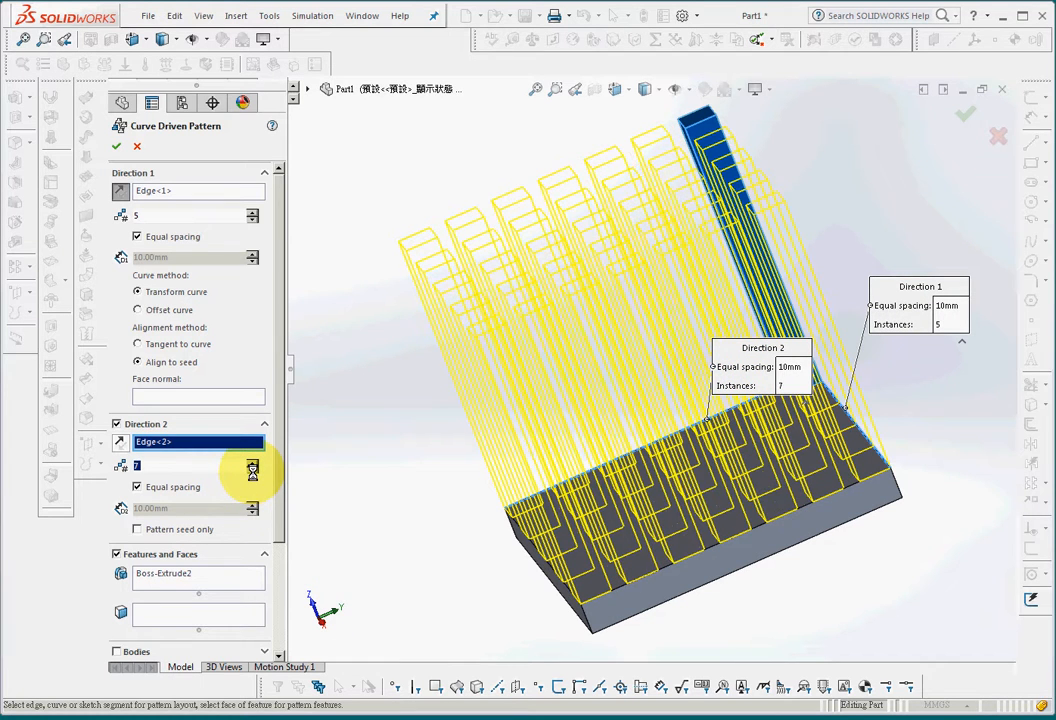
pyautogui.click(252, 472)
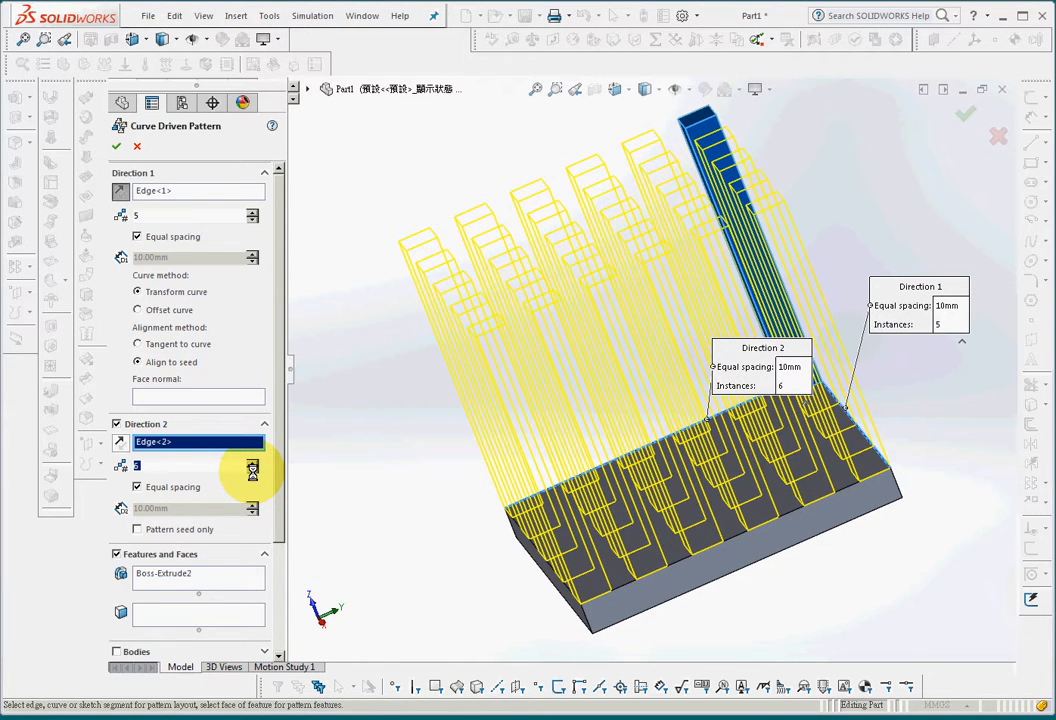
pyautogui.moveTo(389, 566); pyautogui.dragTo(461, 560, button='middle')
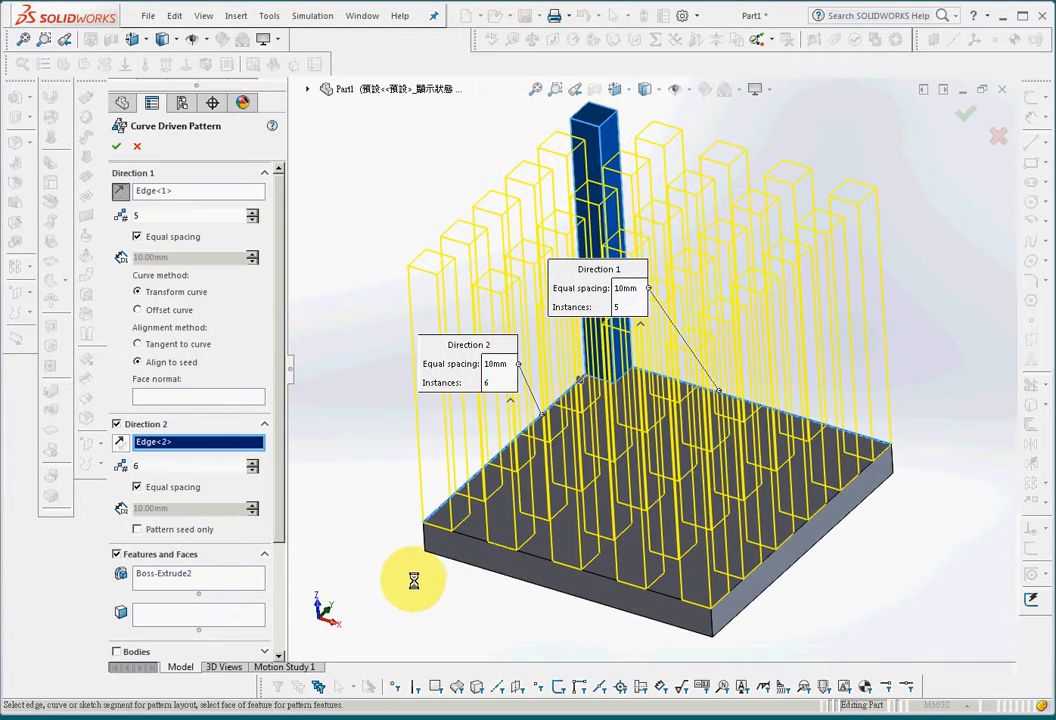
pyautogui.click(252, 472)
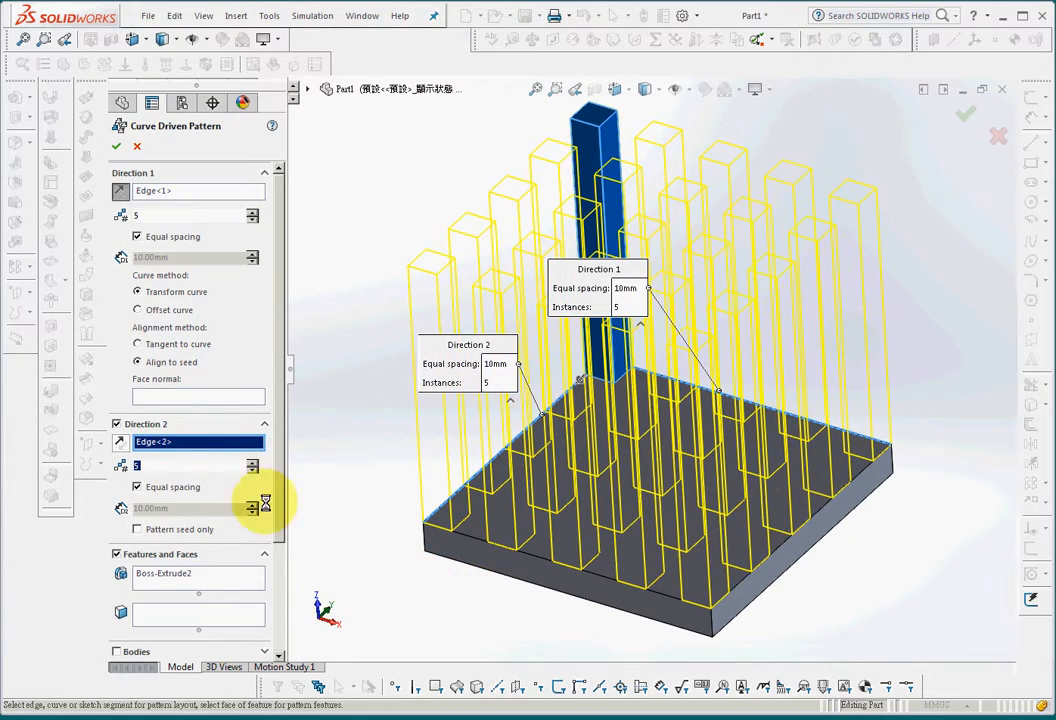
pyautogui.click(253, 471)
pyautogui.moveTo(419, 590)
pyautogui.mouseDown(button='middle')
pyautogui.moveTo(382, 600)
pyautogui.moveTo(396, 613)
pyautogui.moveTo(408, 577)
pyautogui.mouseUp(button='middle')
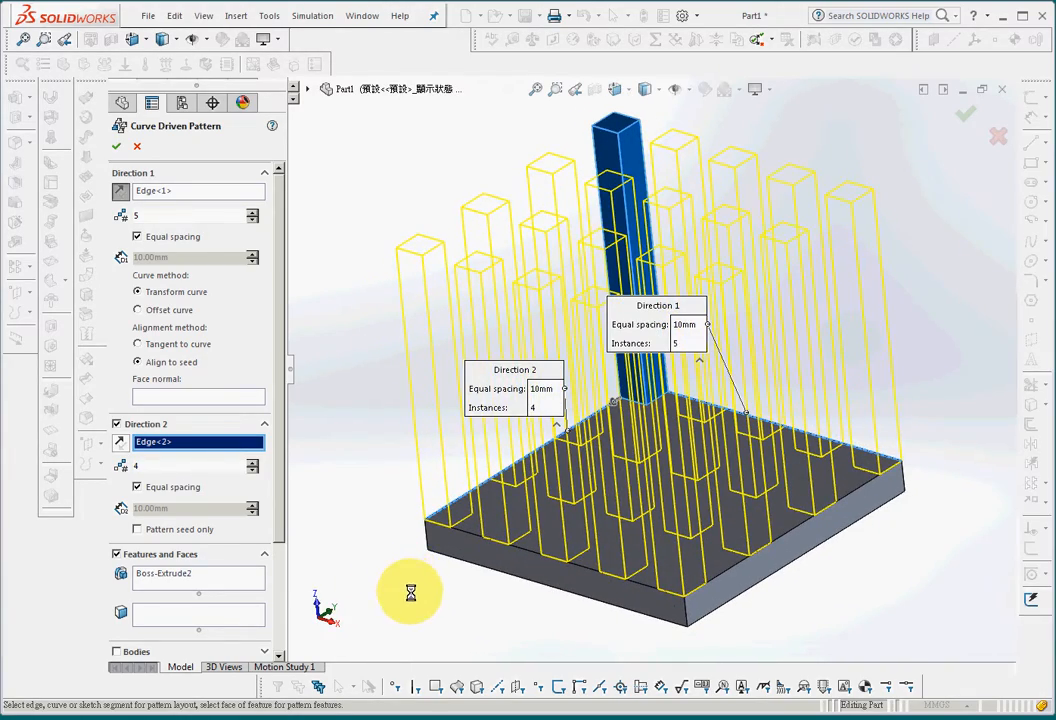
pyautogui.click(116, 146)
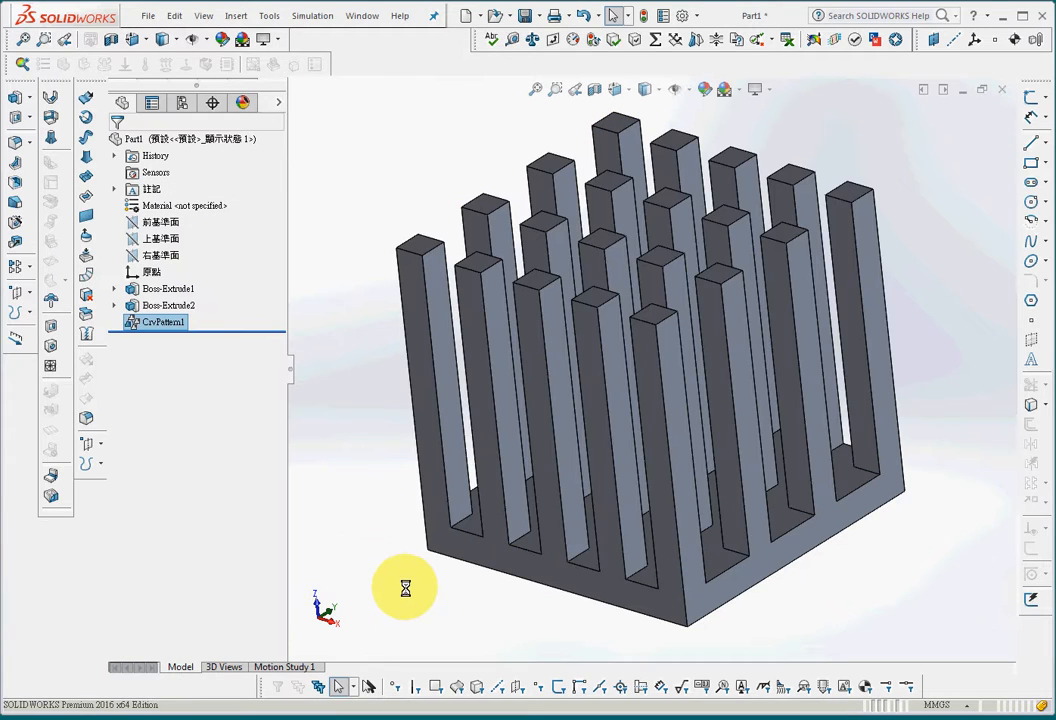
# - Save the part on the desktop as Part1
pyautogui.click(536, 89)
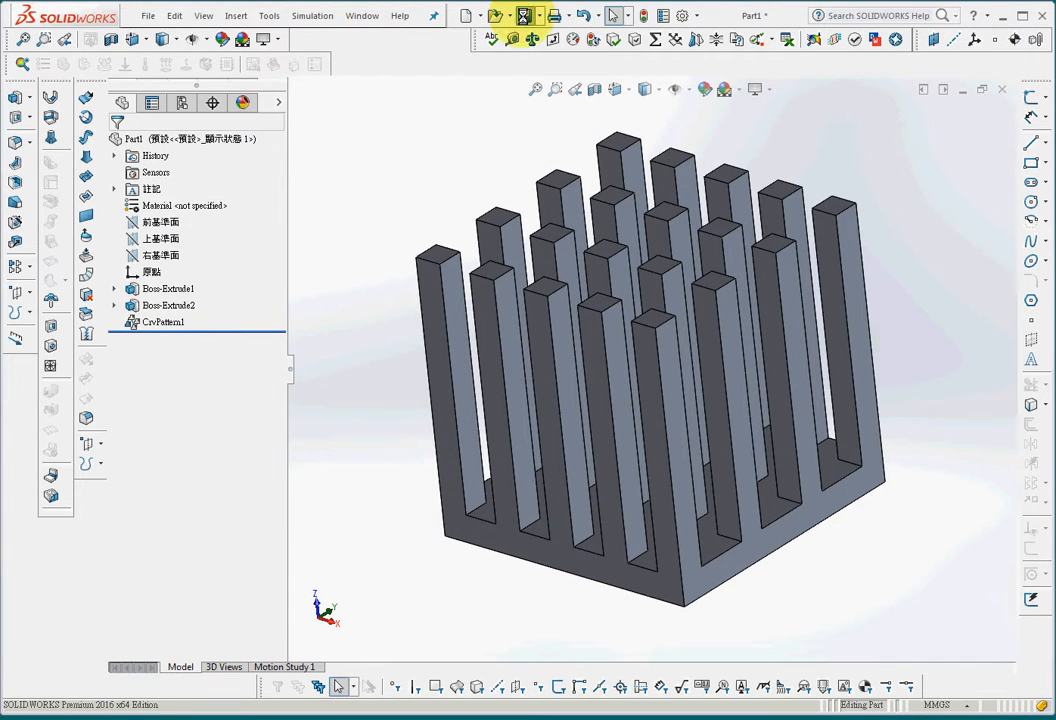
pyautogui.click(524, 15)
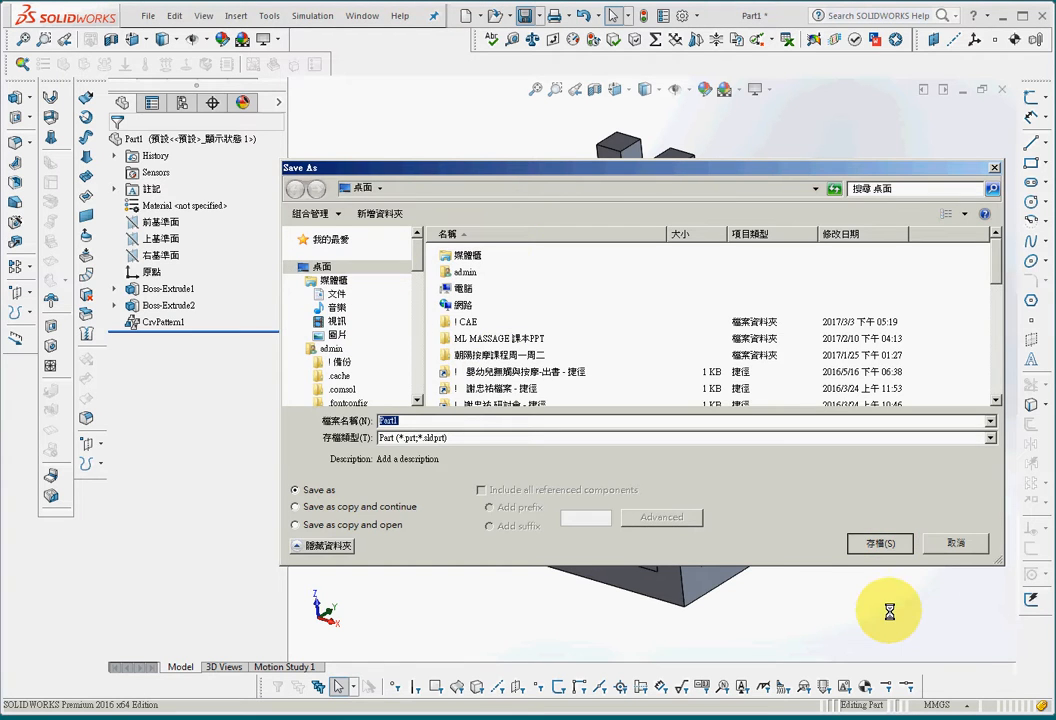
pyautogui.press('Return')
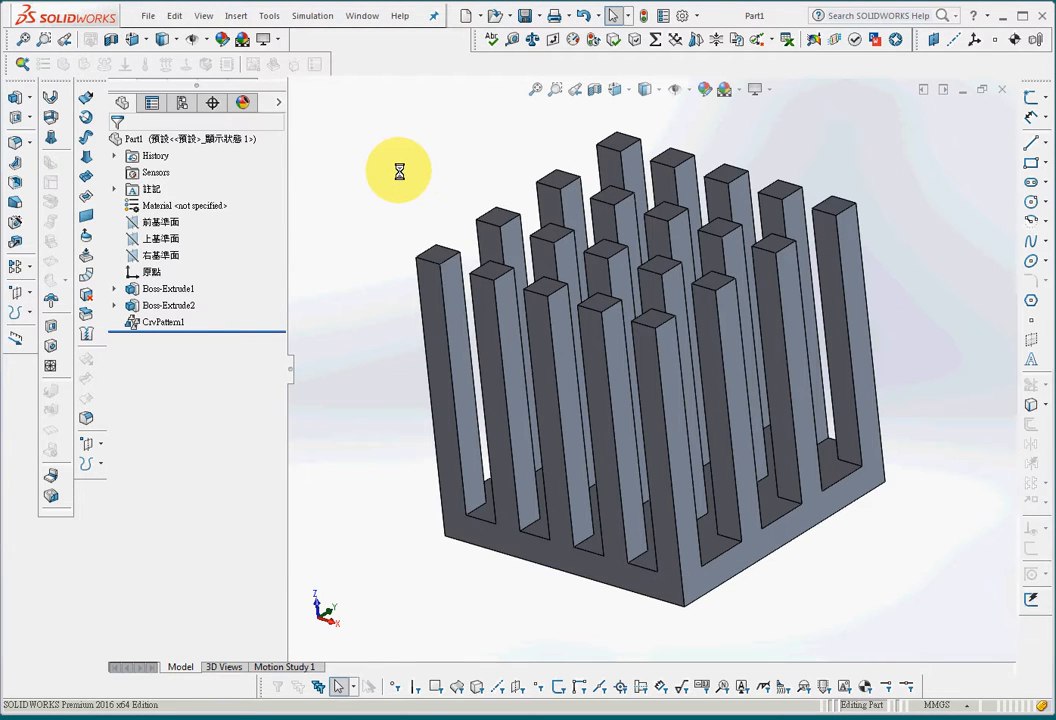
# - Check whether the SOLIDWORKS Simulation add-in is active and the Simulation toolbar is enabled, leaving both settings as they are
pyautogui.click(694, 16)
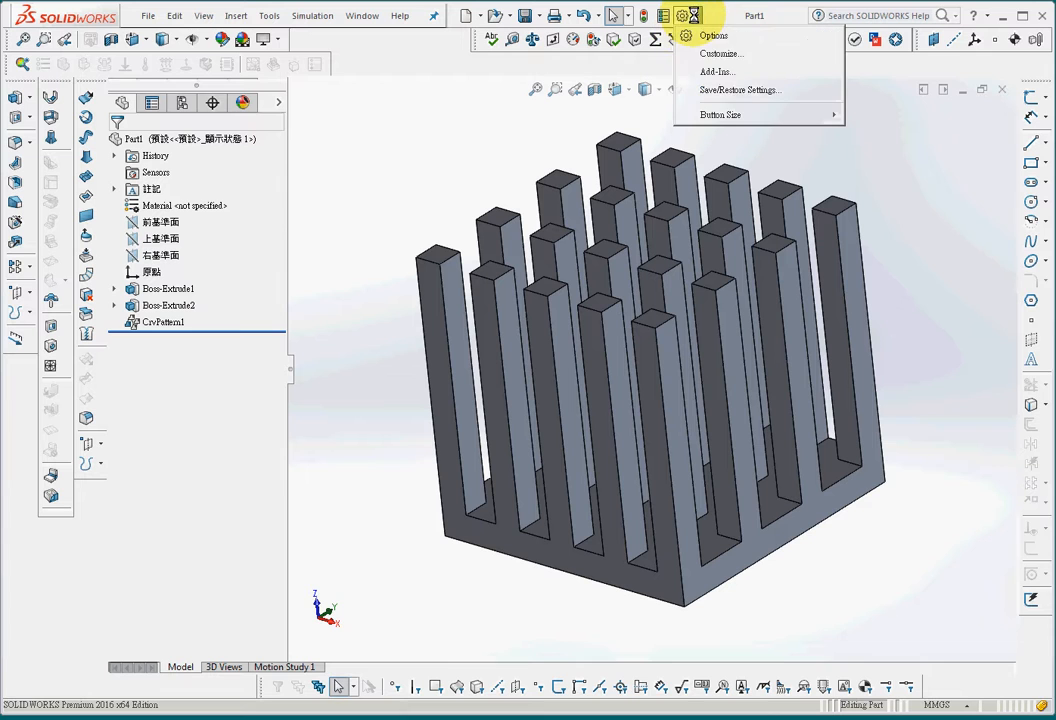
pyautogui.click(716, 72)
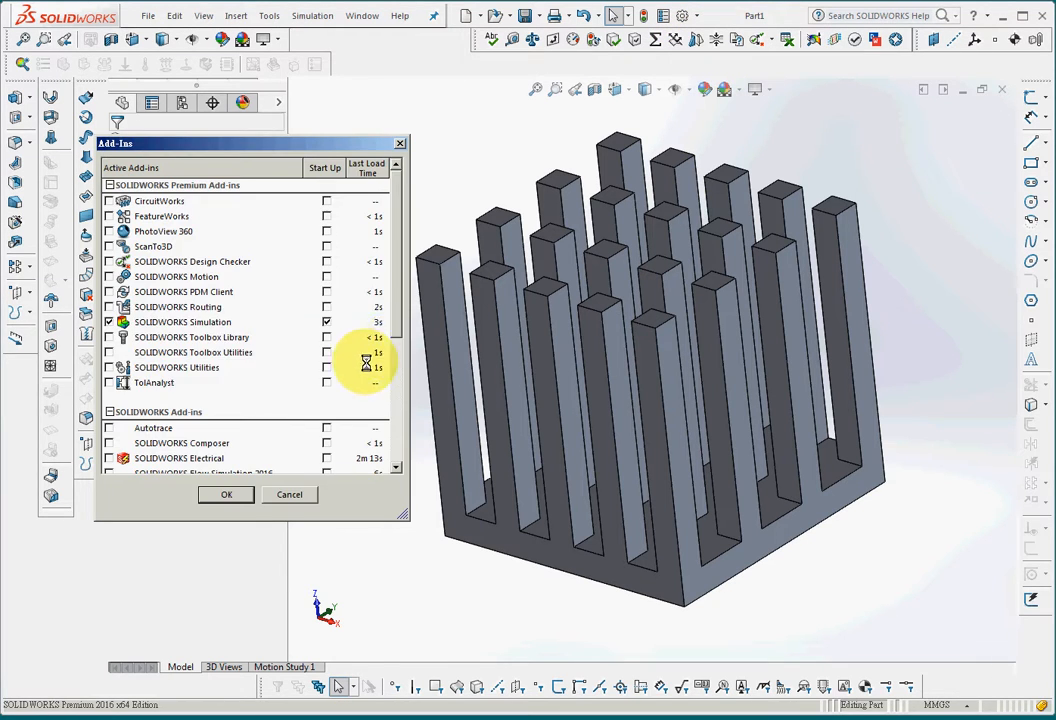
pyautogui.click(111, 322)
pyautogui.click(287, 494)
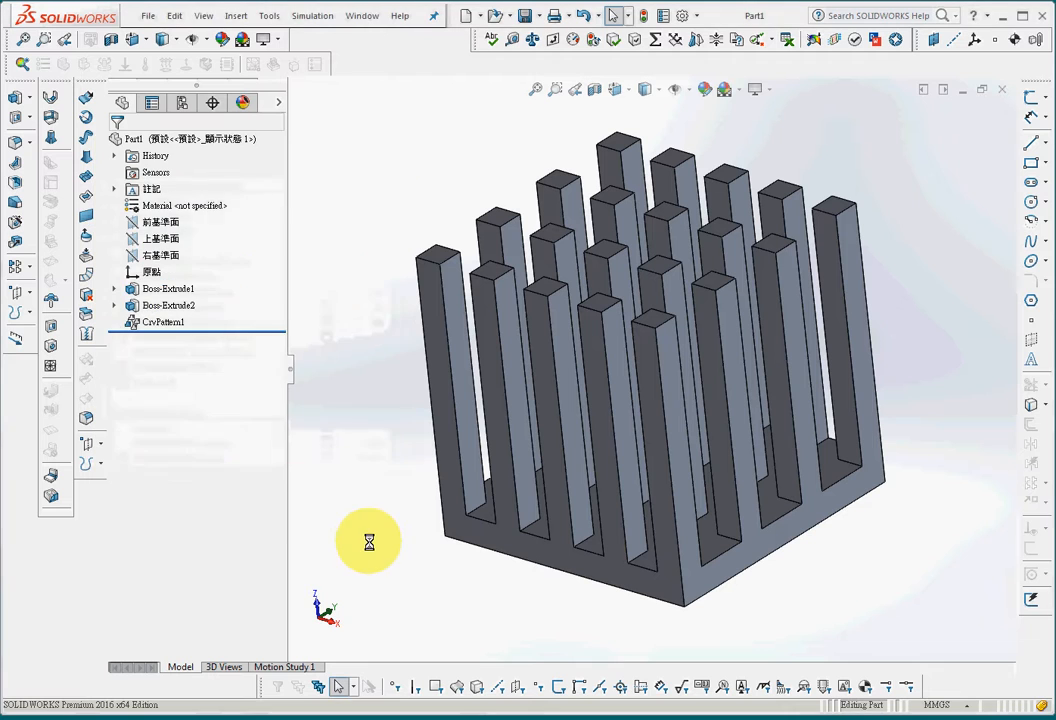
pyautogui.rightClick(411, 44)
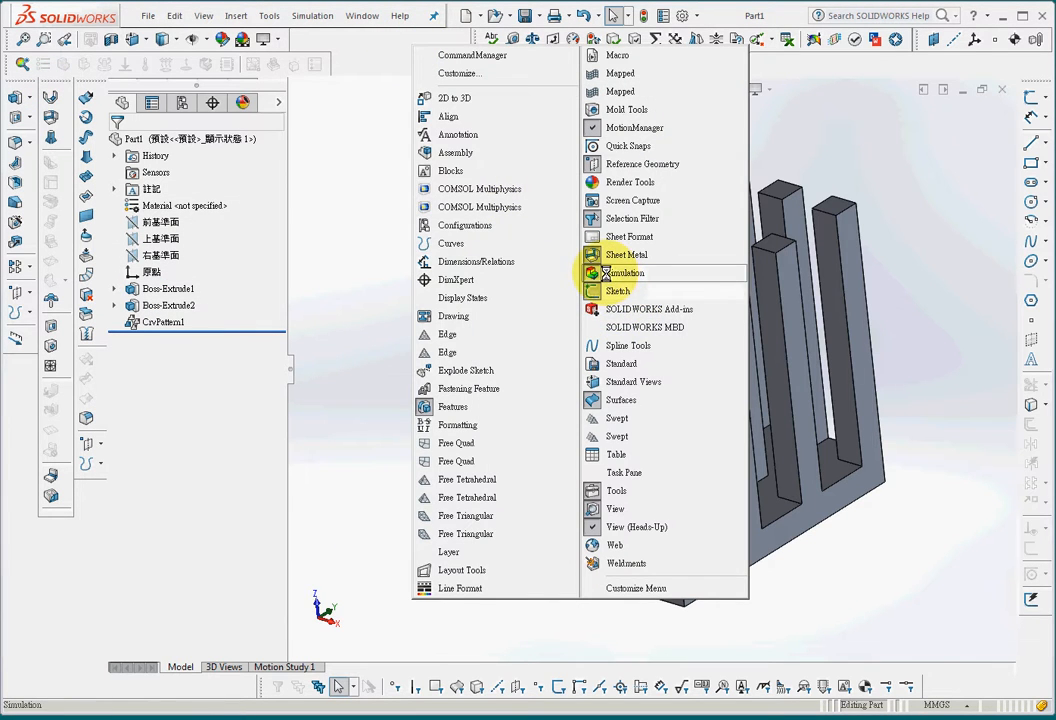
pyautogui.click(312, 162)
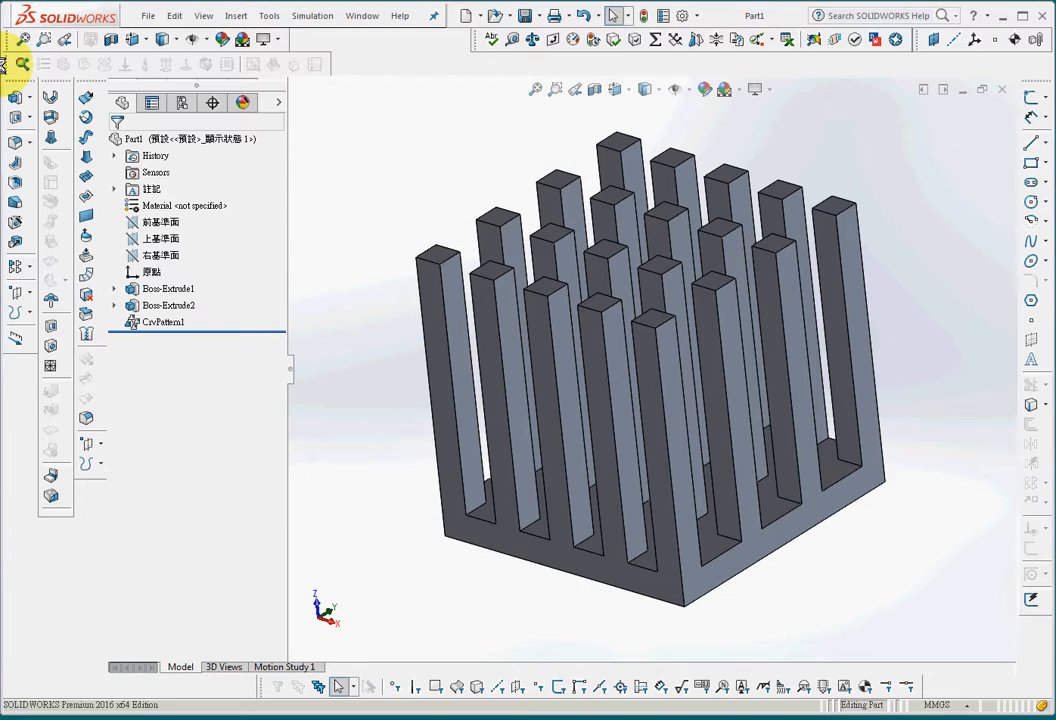
# - Undock the Simulation toolbar so that it floats over the graphics area above the heat sink
pyautogui.moveTo(5, 64); pyautogui.dragTo(502, 135)
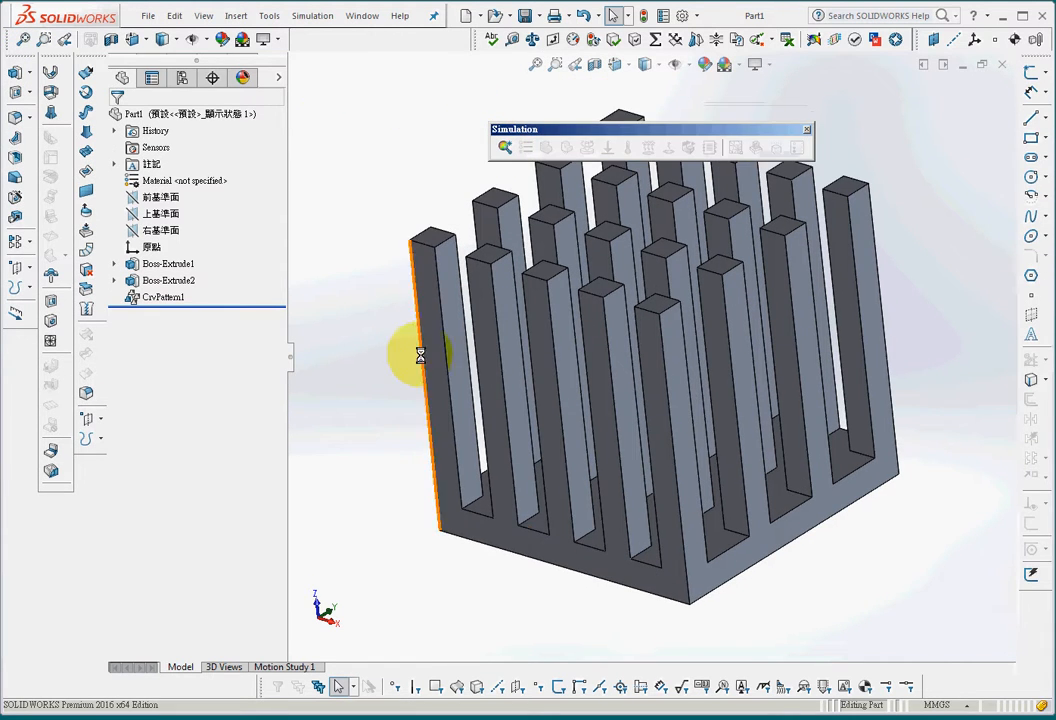
pyautogui.scroll(1, 372, 378)
pyautogui.moveTo(372, 380); pyautogui.dragTo(443, 451, button='middle')
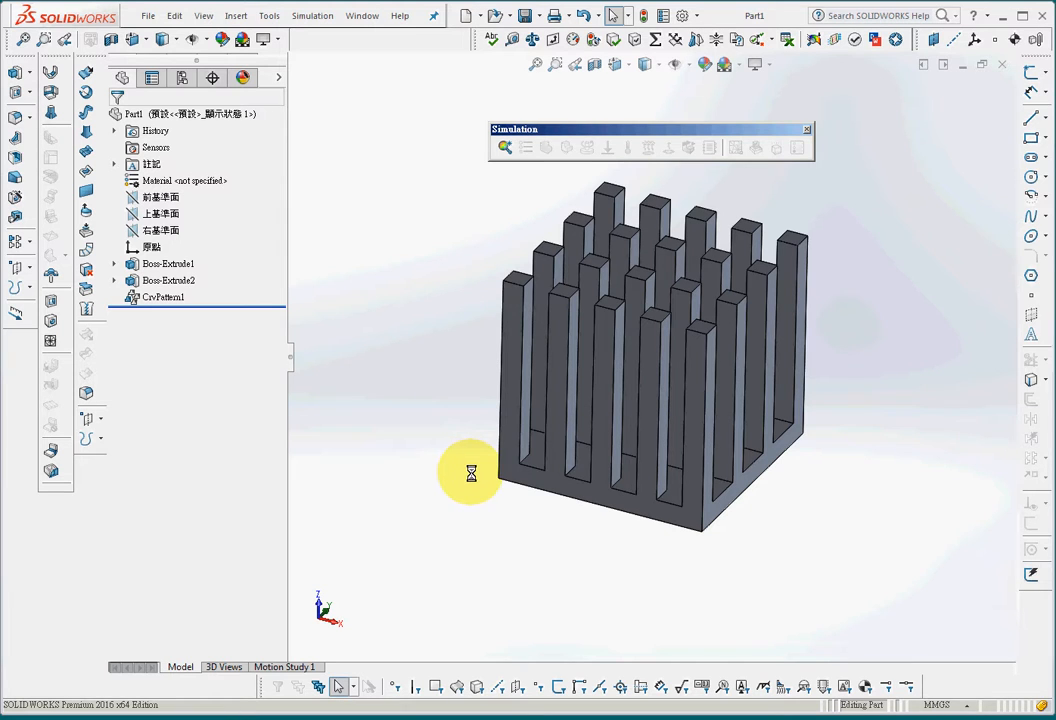
# - Create a thermal study and accept the steady state solution type with the FFEPlus solver in its properties
pyautogui.click(504, 147)
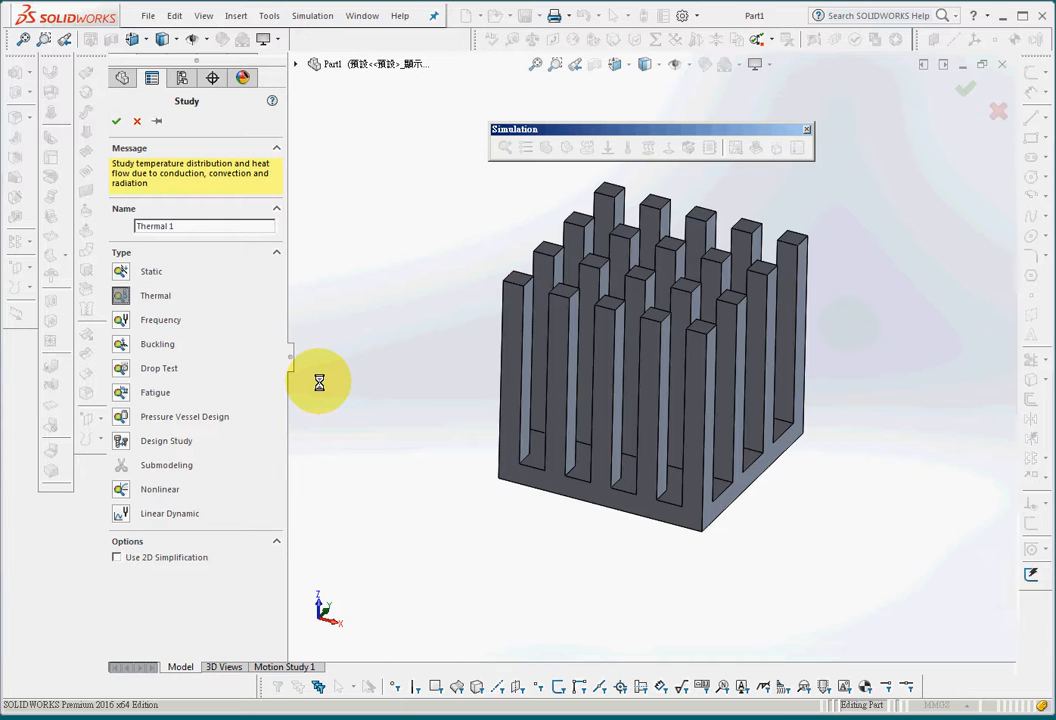
pyautogui.click(116, 120)
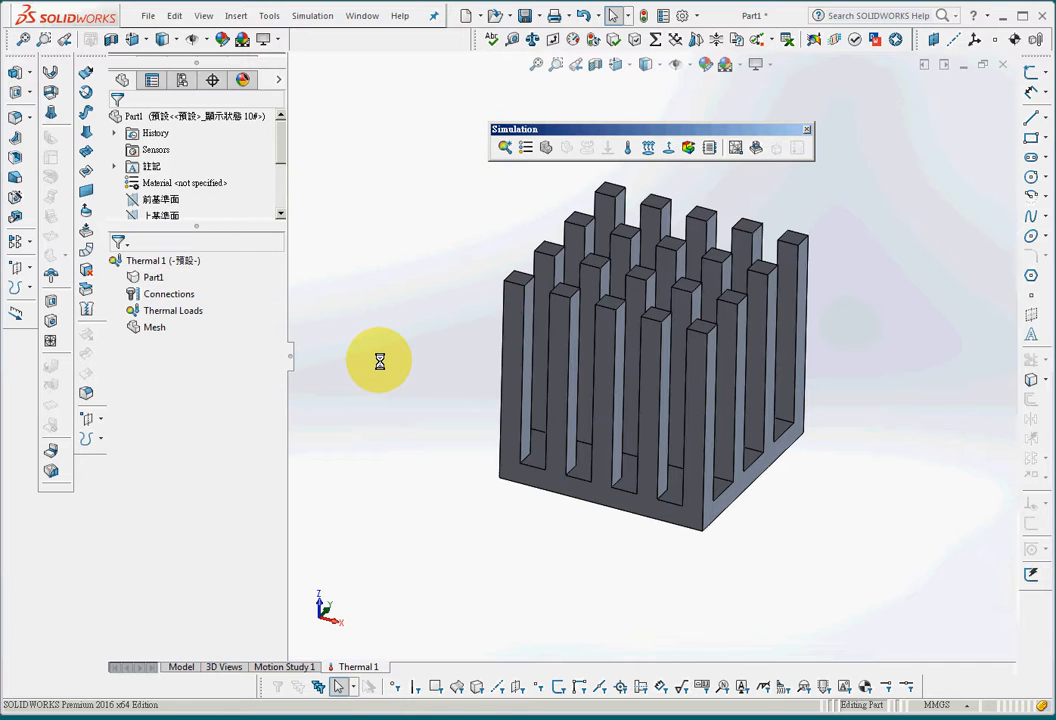
pyautogui.rightClick(167, 261)
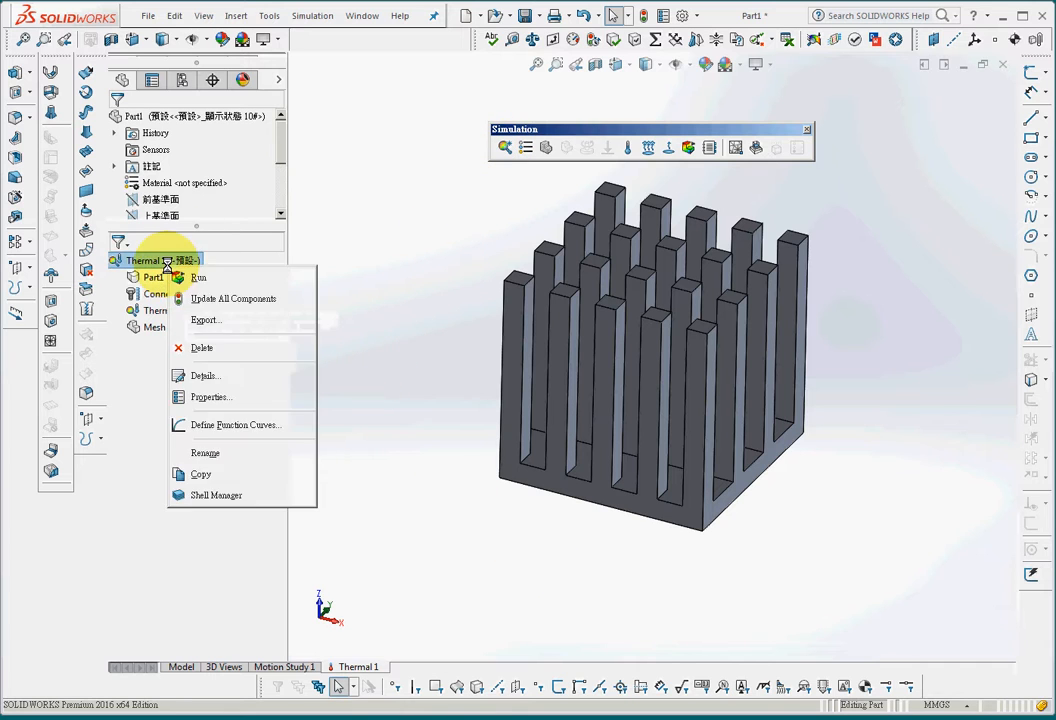
pyautogui.click(238, 395)
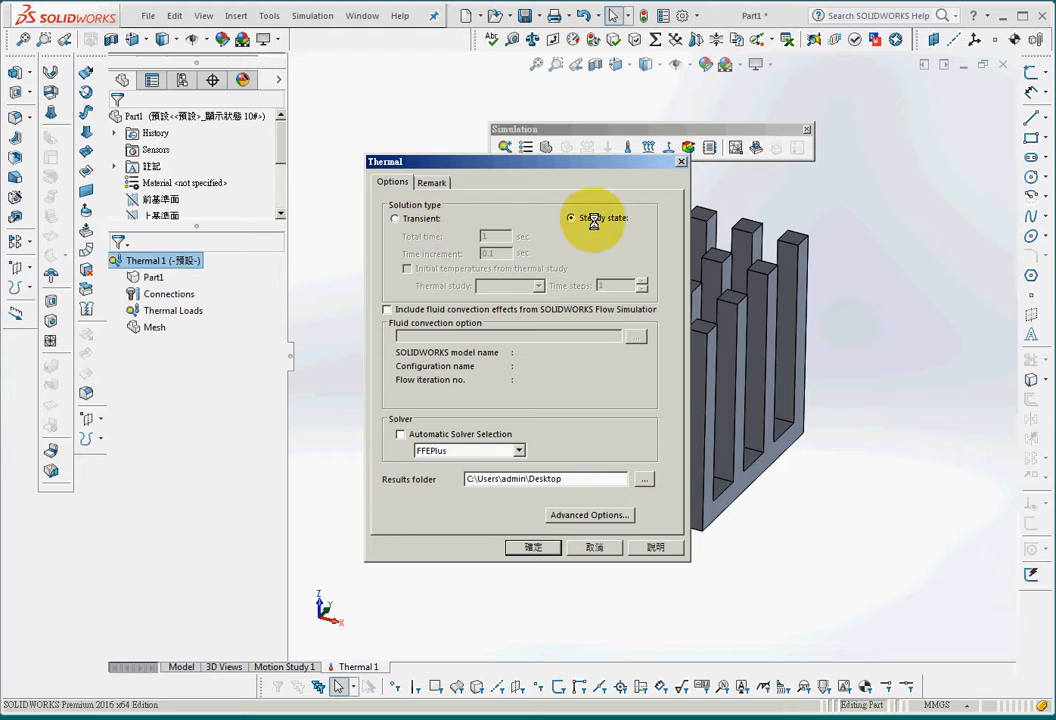
pyautogui.click(531, 547)
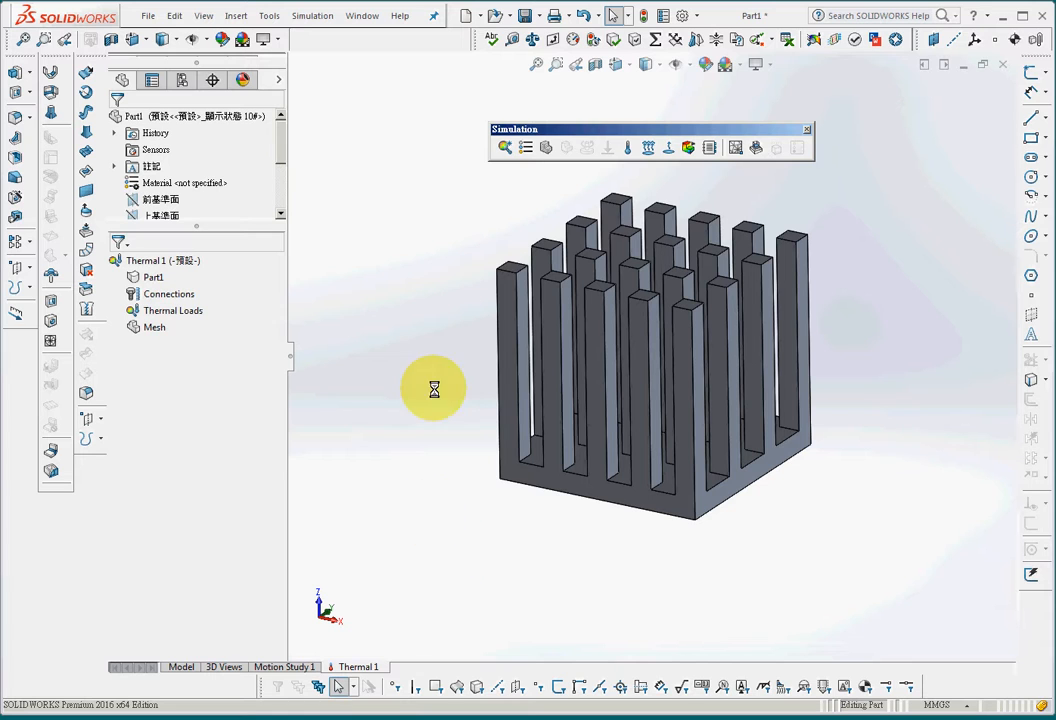
# - Apply the 6061 Alloy material from the Aluminium Alloys group to the part in the thermal study
pyautogui.click(525, 148)
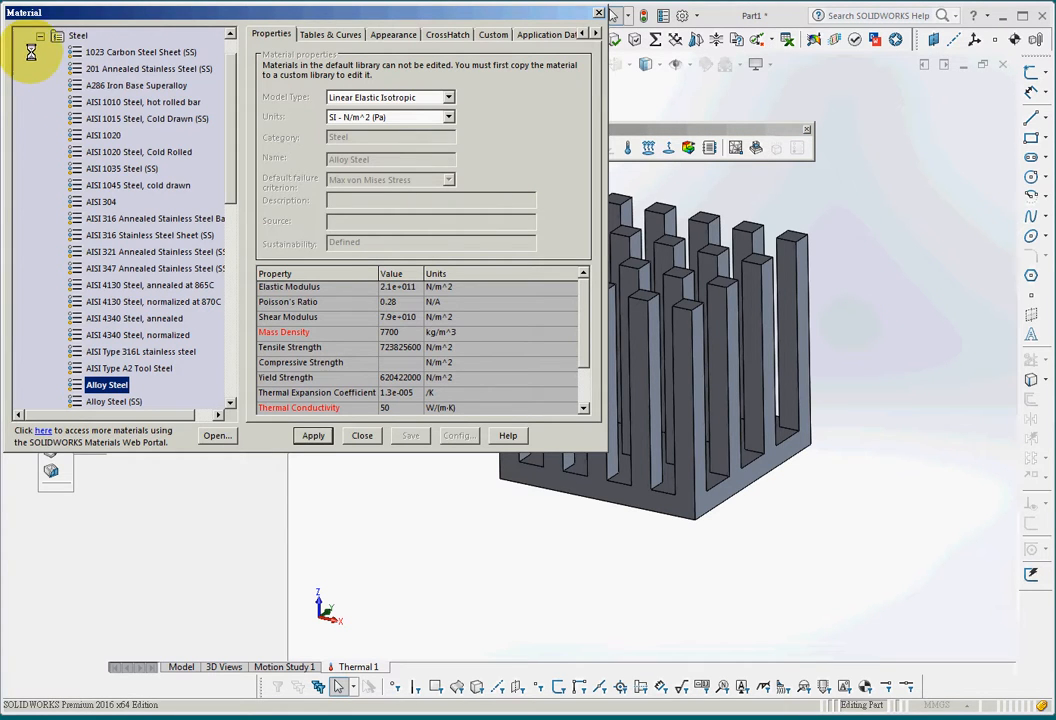
pyautogui.click(40, 36)
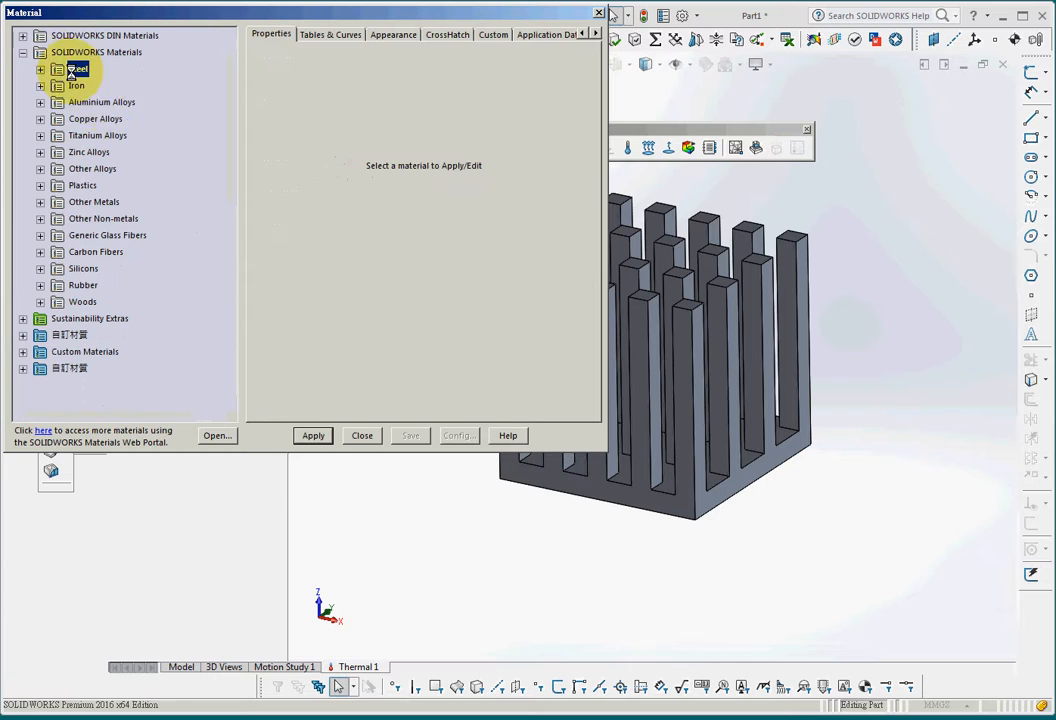
pyautogui.click(40, 102)
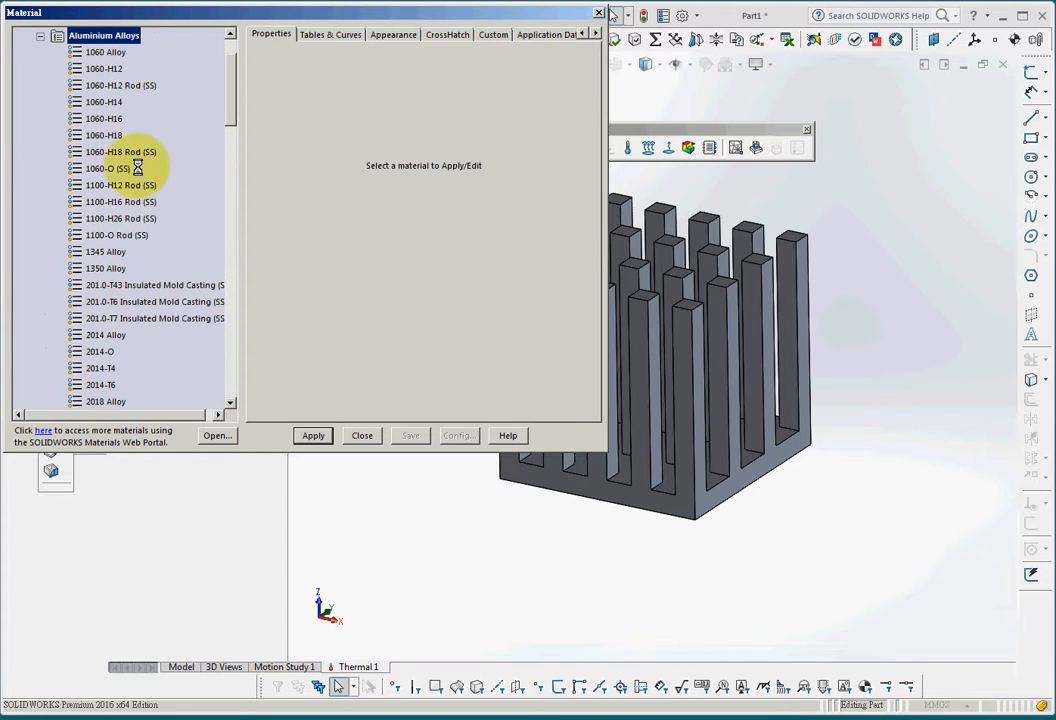
pyautogui.moveTo(229, 116); pyautogui.dragTo(245, 281)
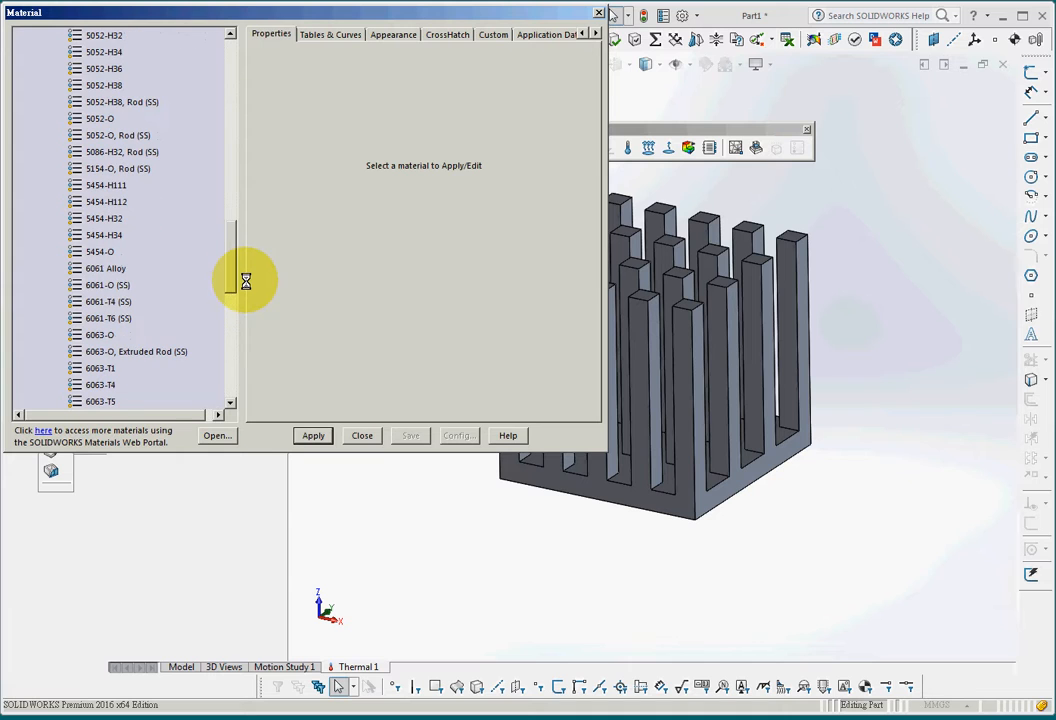
pyautogui.click(99, 270)
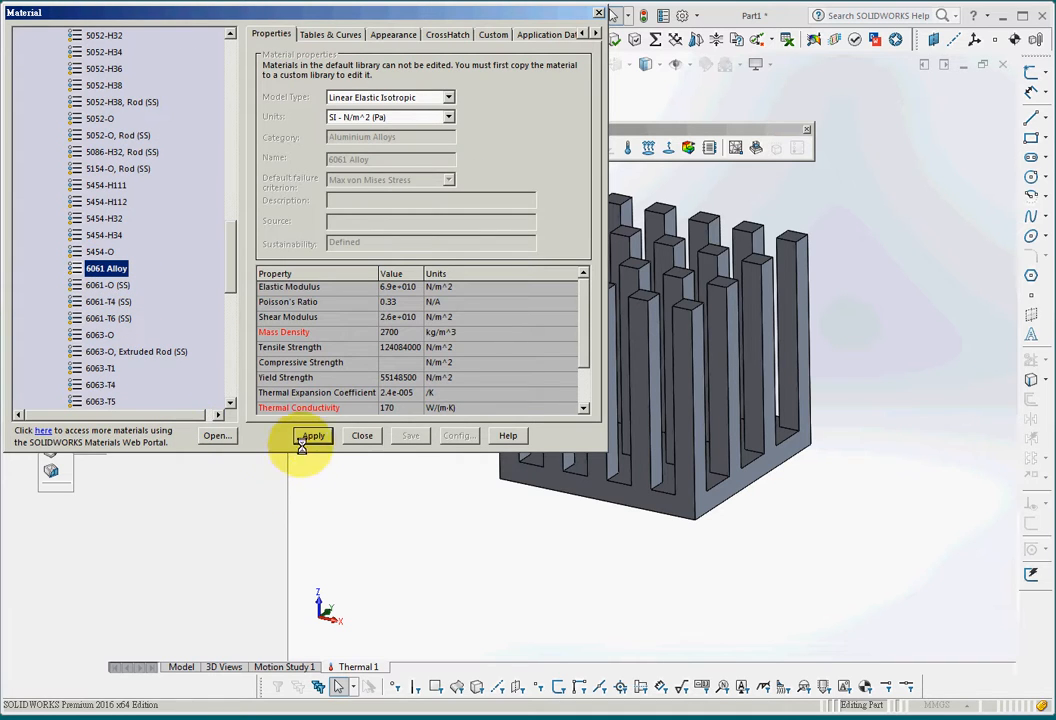
pyautogui.click(361, 437)
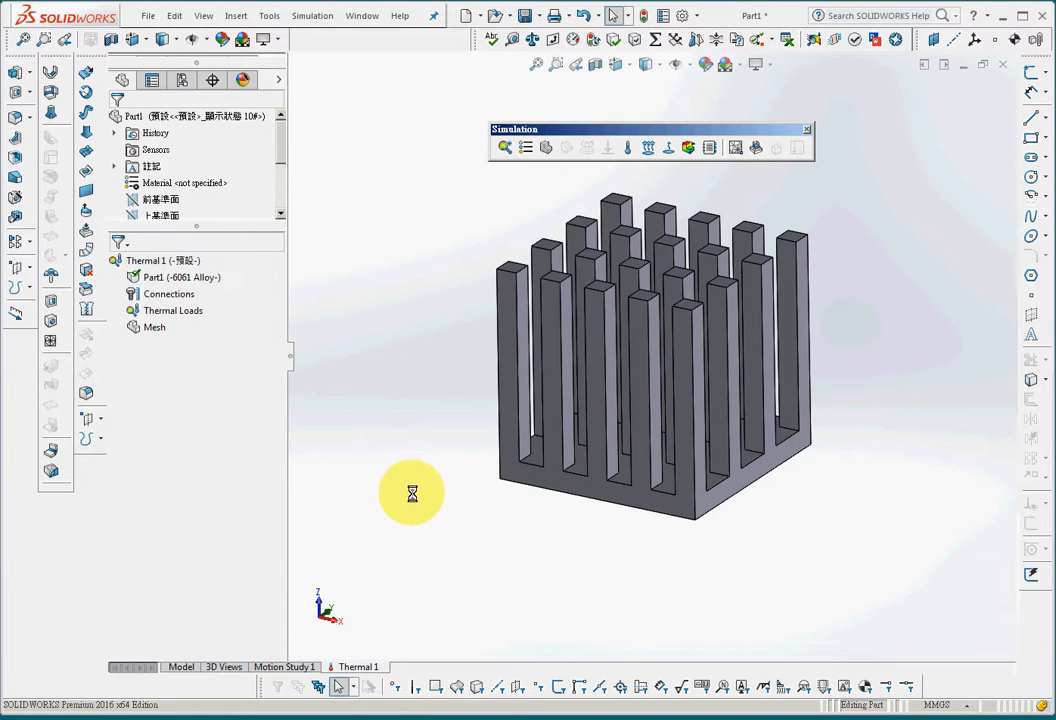
# - Mesh the heat sink with the default mesh density and hide the mesh display
pyautogui.click(548, 148)
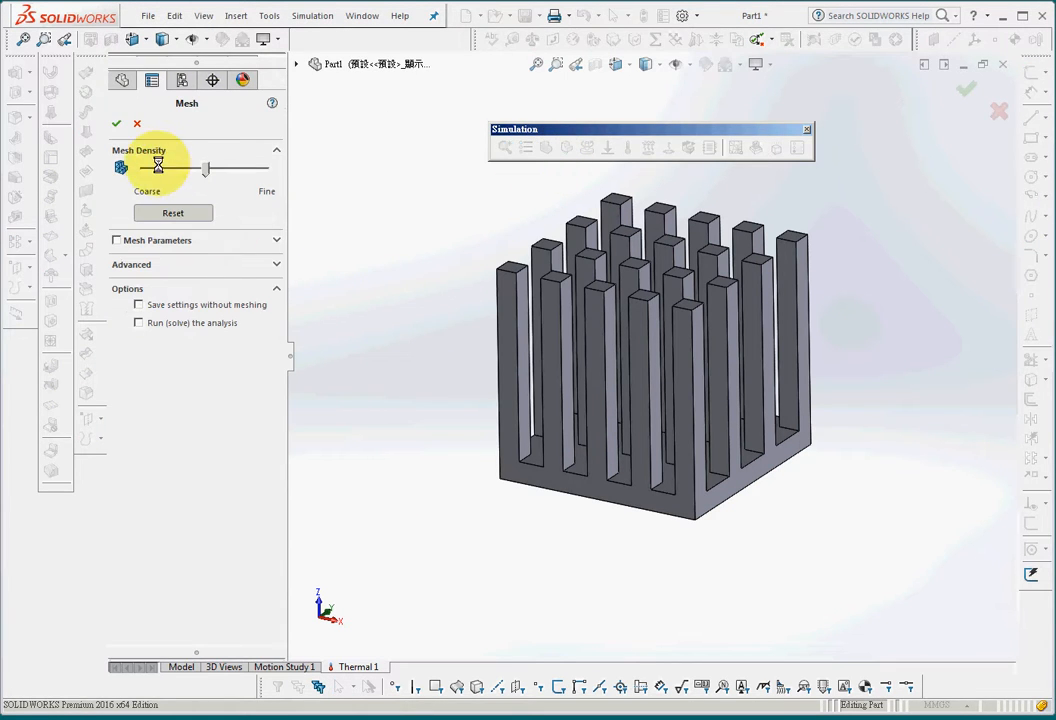
pyautogui.click(113, 122)
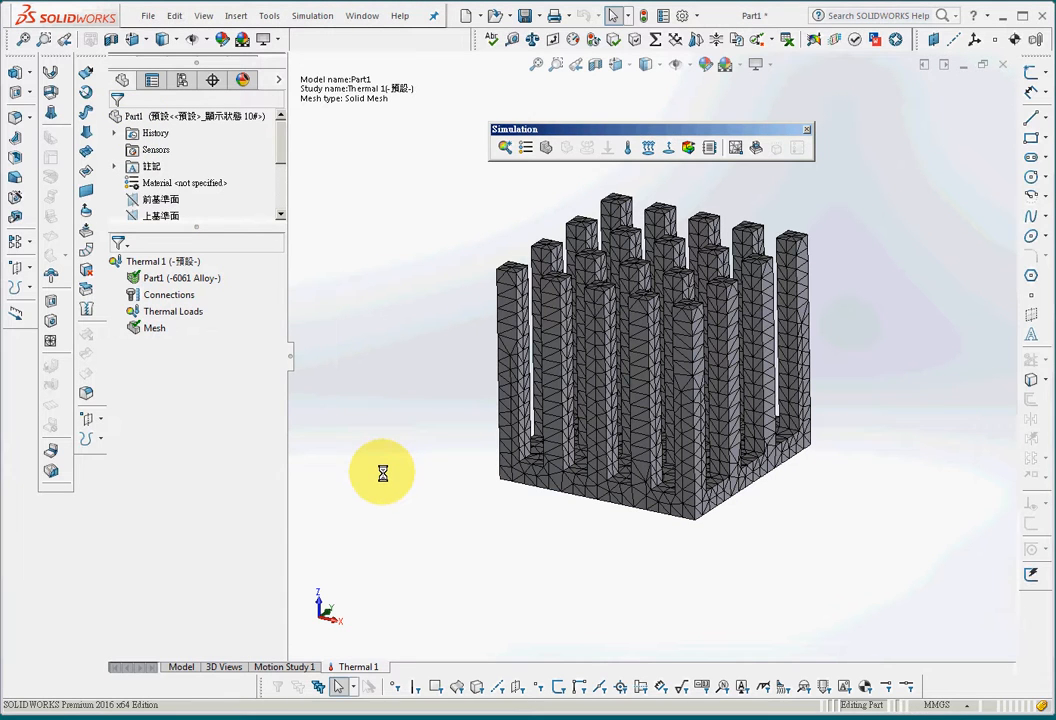
pyautogui.rightClick(140, 330)
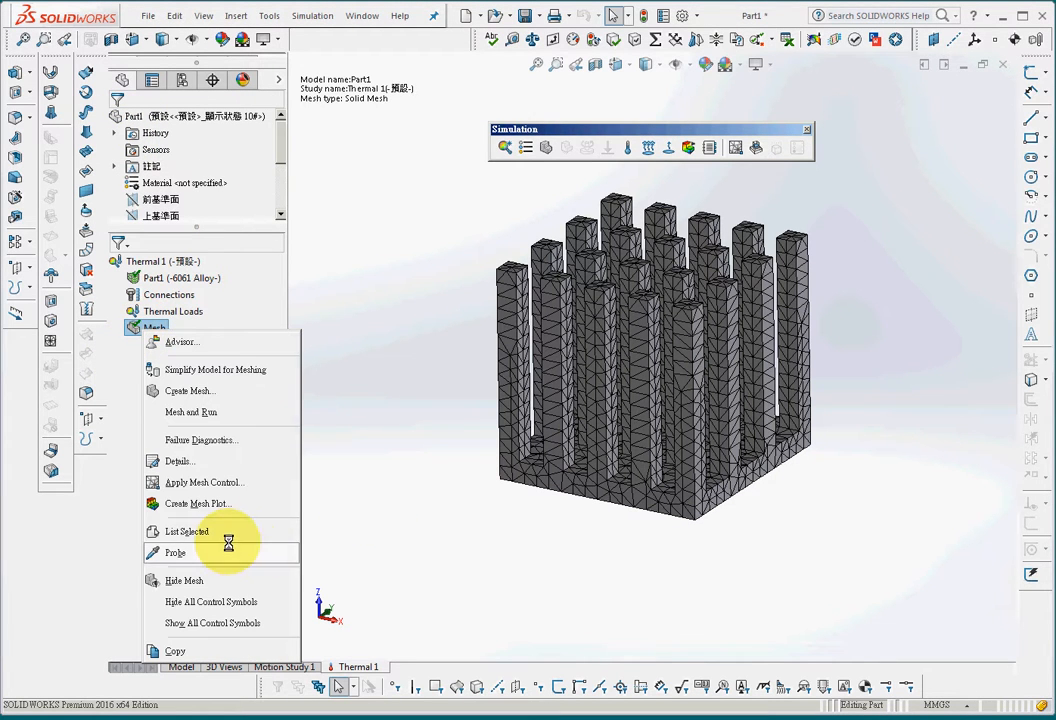
pyautogui.click(212, 582)
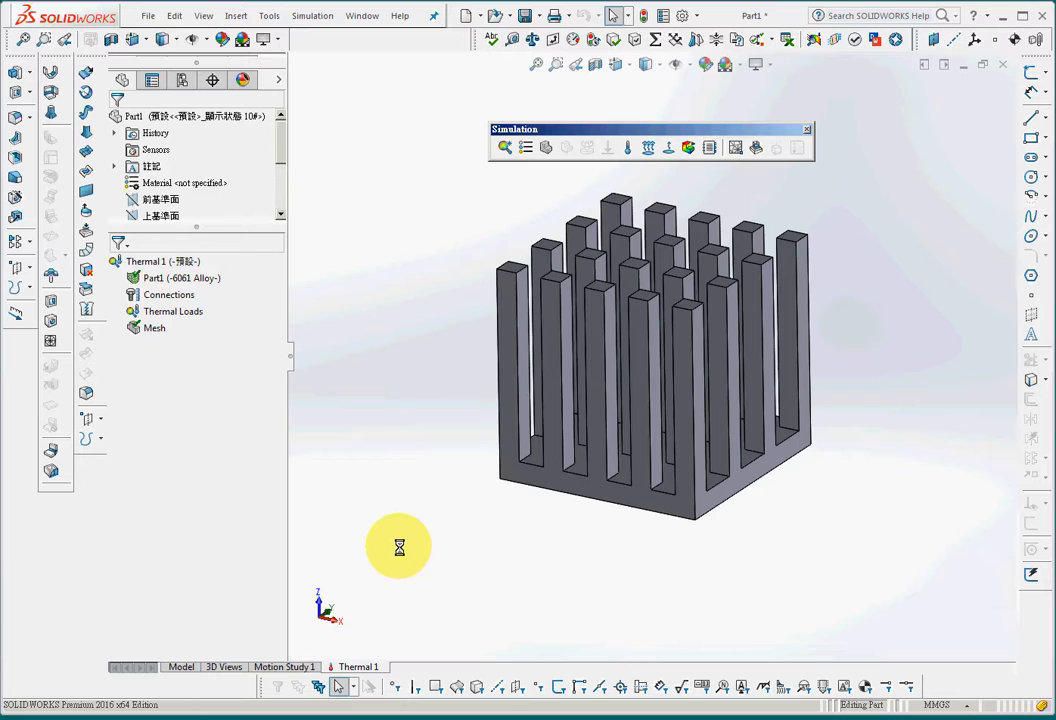
# - Apply a heat power of 28 W per item to the underside face of the heat sink's base plate
pyautogui.moveTo(398, 537); pyautogui.dragTo(395, 510, button='middle')
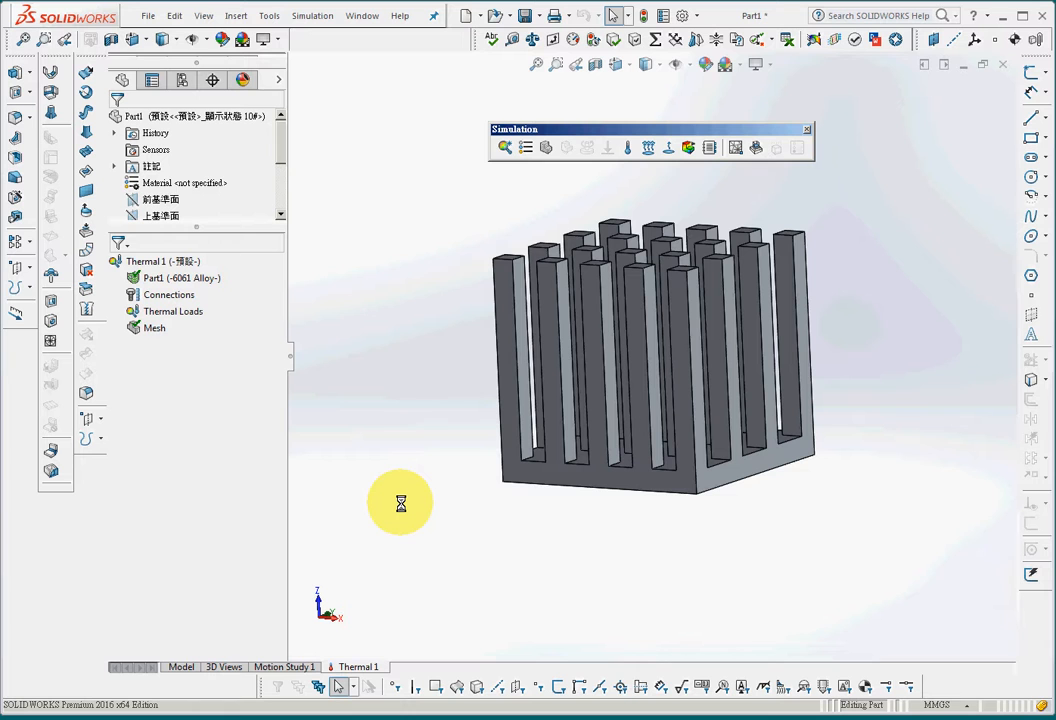
pyautogui.moveTo(400, 503); pyautogui.dragTo(384, 453, button='middle')
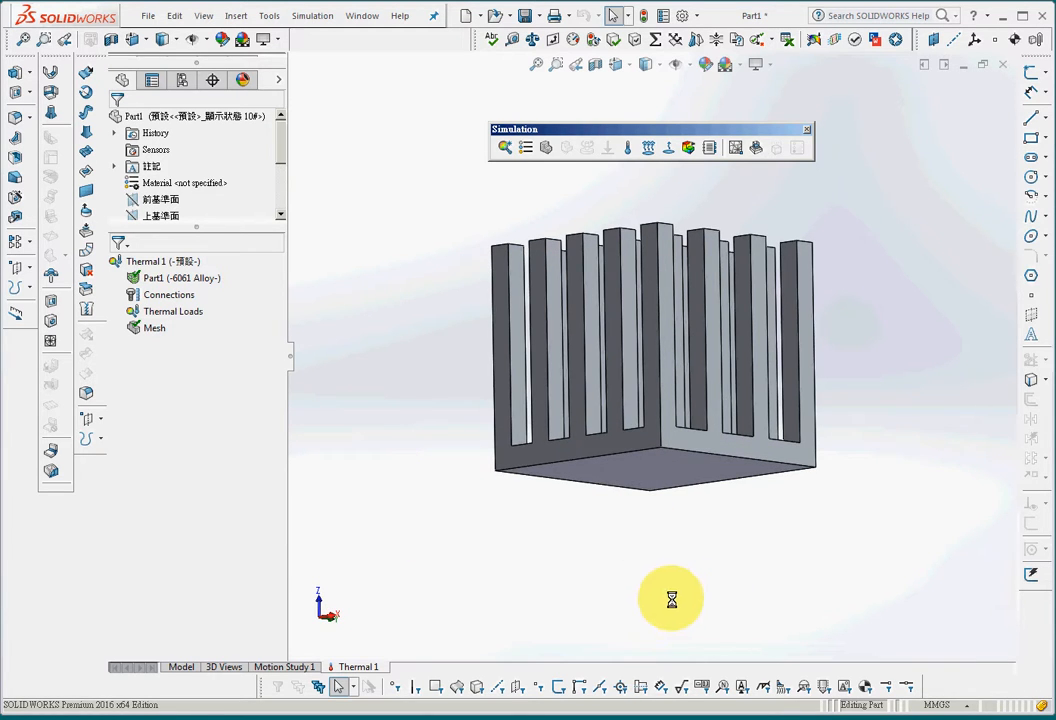
pyautogui.click(650, 490)
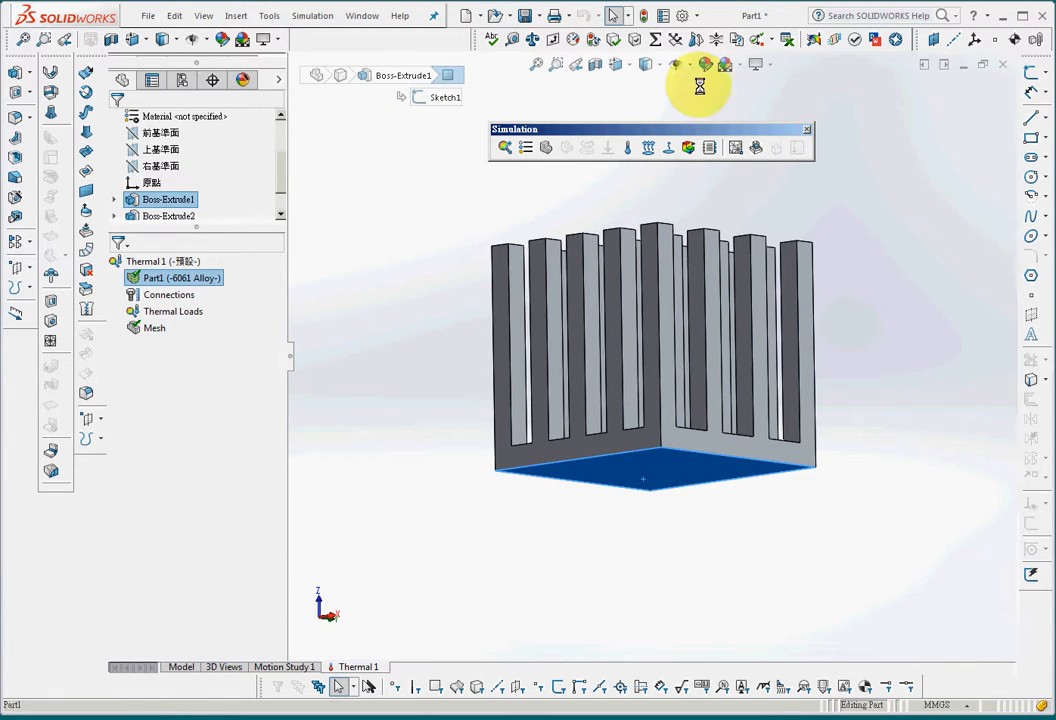
pyautogui.click(665, 150)
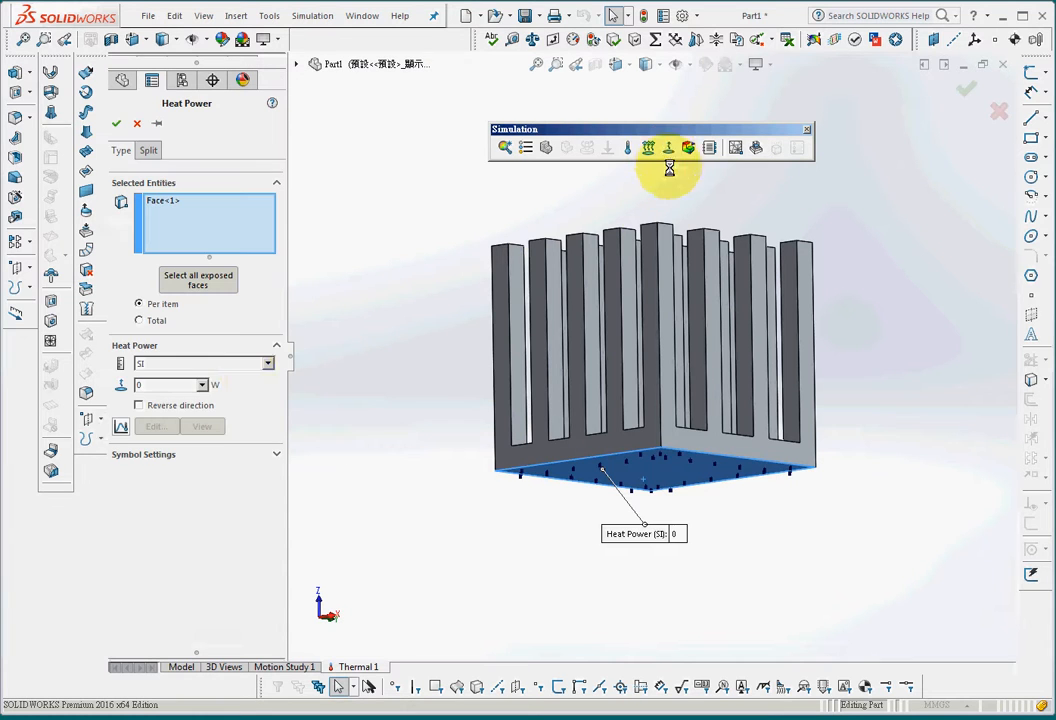
pyautogui.doubleClick(182, 385)
pyautogui.write('28')
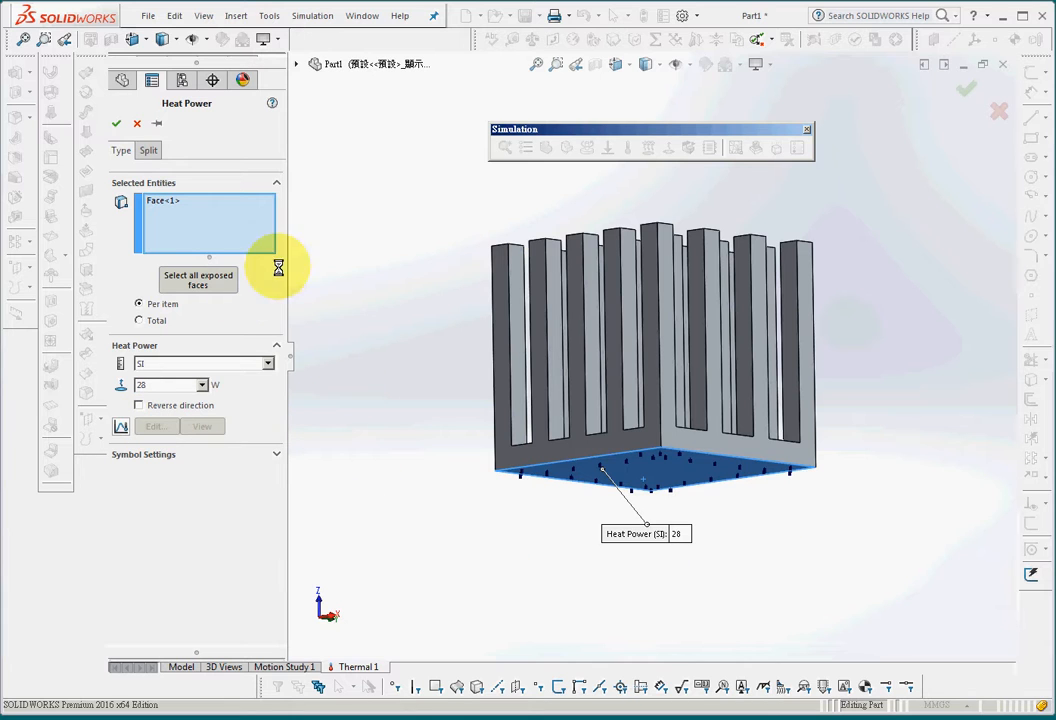
pyautogui.moveTo(393, 385); pyautogui.dragTo(405, 441, button='middle')
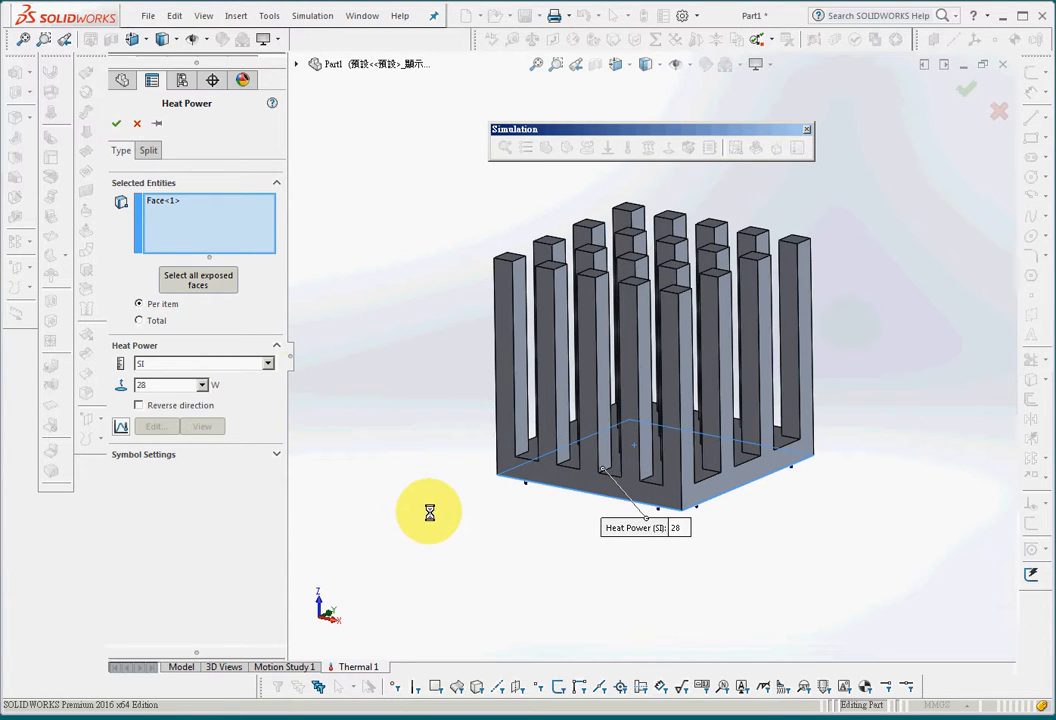
pyautogui.click(122, 125)
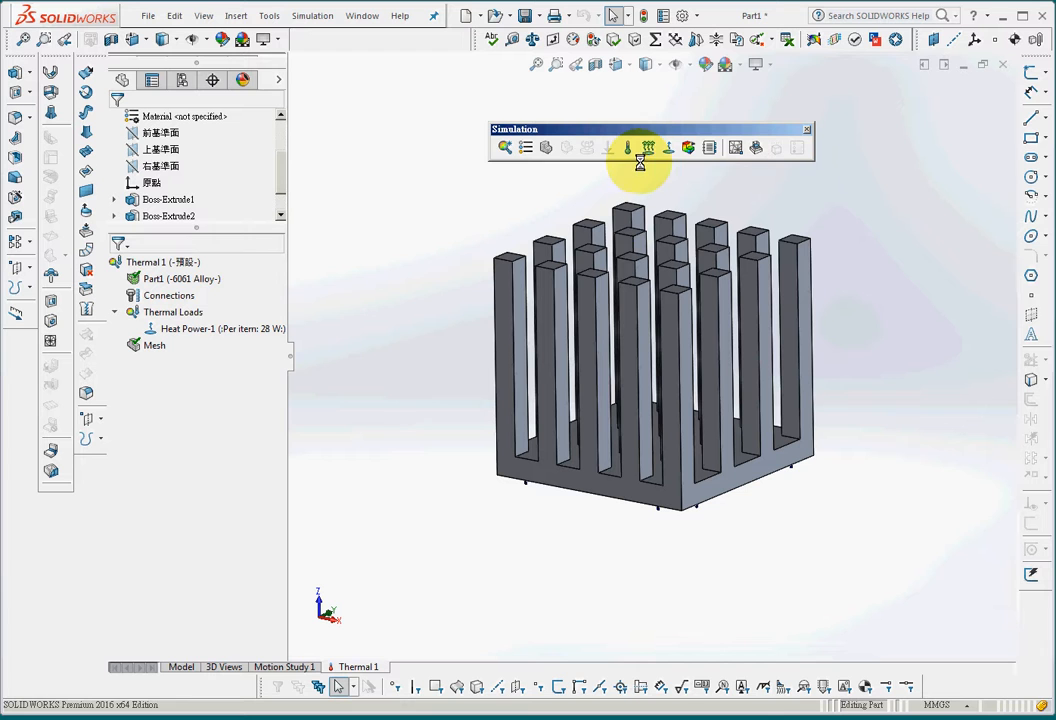
# - Start a convection load on all exposed faces except the base's underside, with a convection coefficient of 10 W/(m^2.K)
pyautogui.click(648, 147)
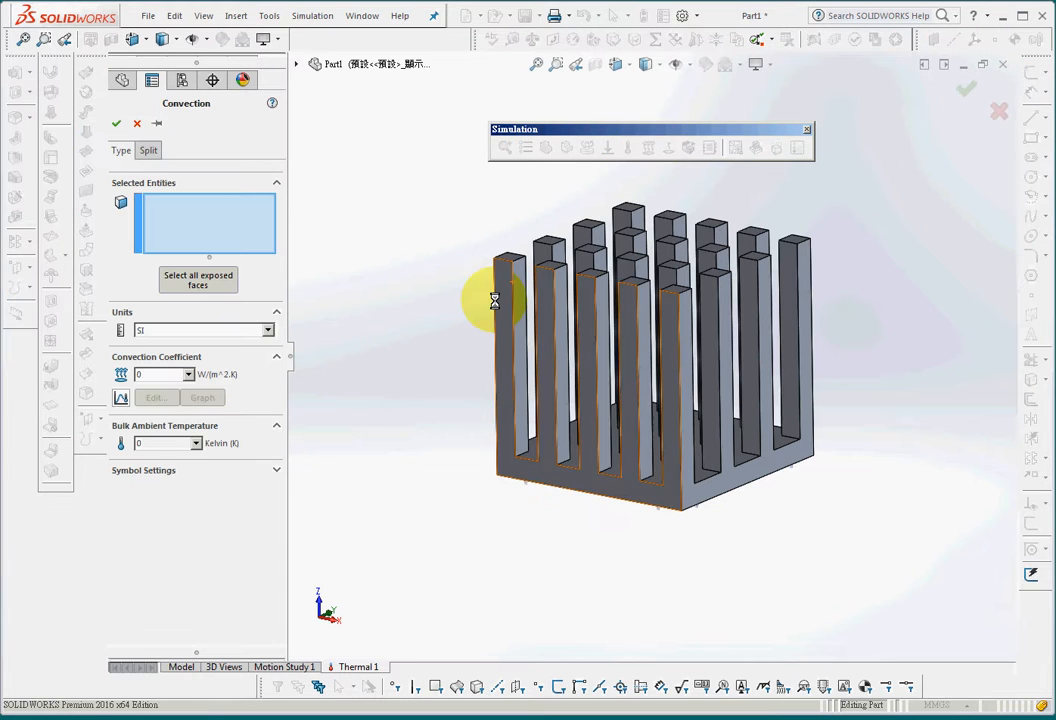
pyautogui.click(200, 279)
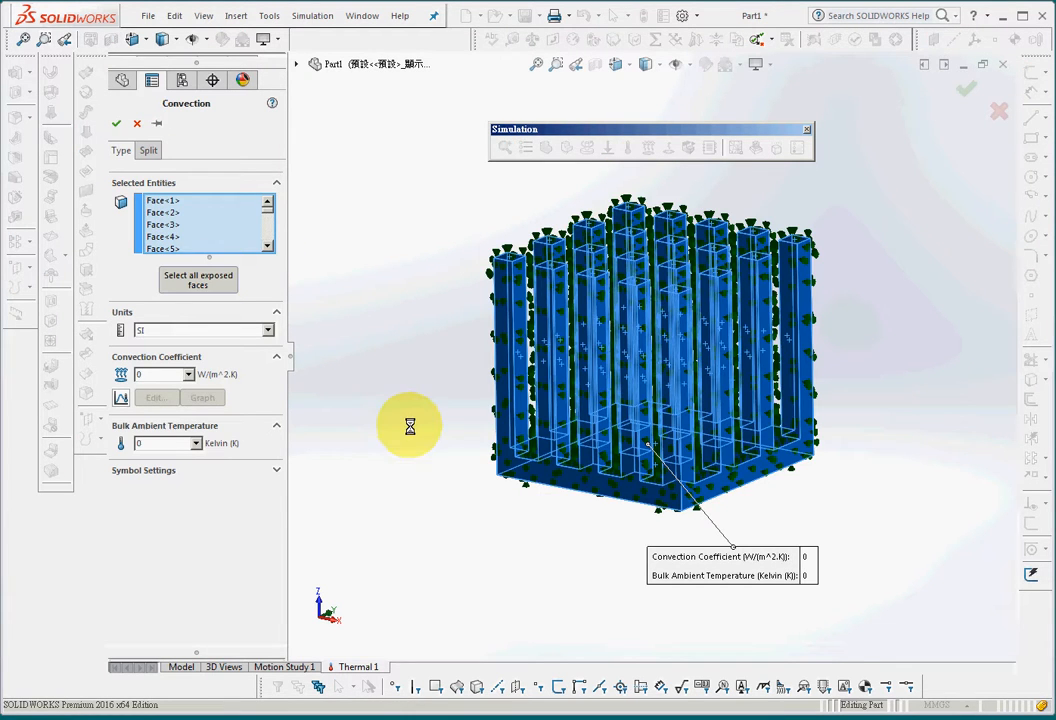
pyautogui.click(587, 449)
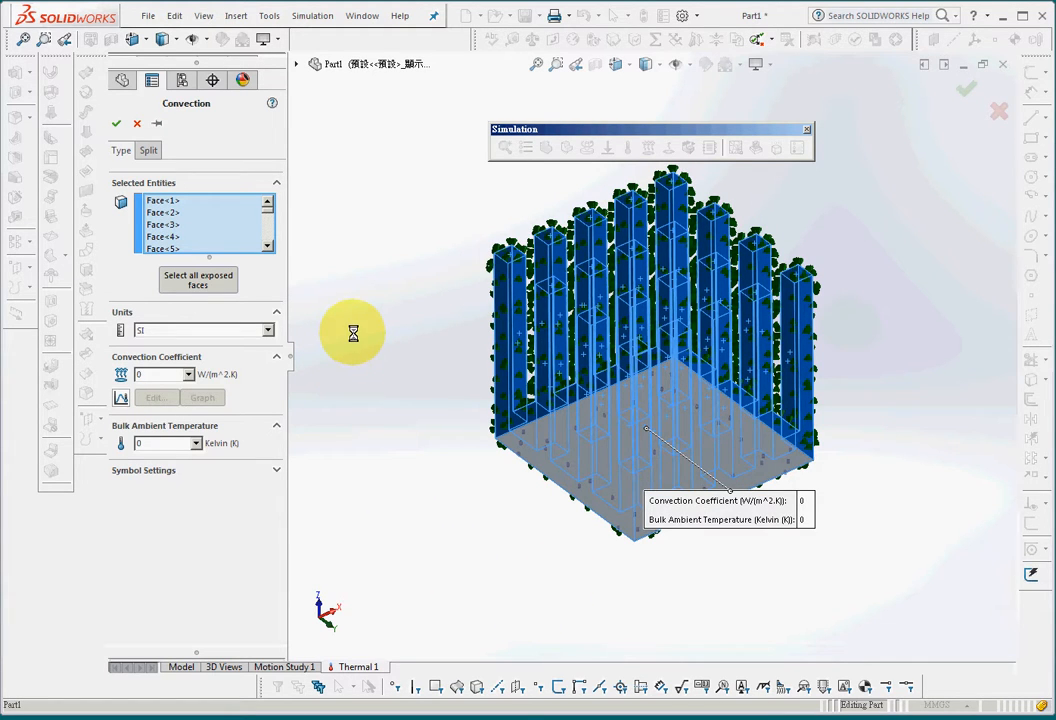
pyautogui.moveTo(354, 332); pyautogui.dragTo(606, 502, button='middle')
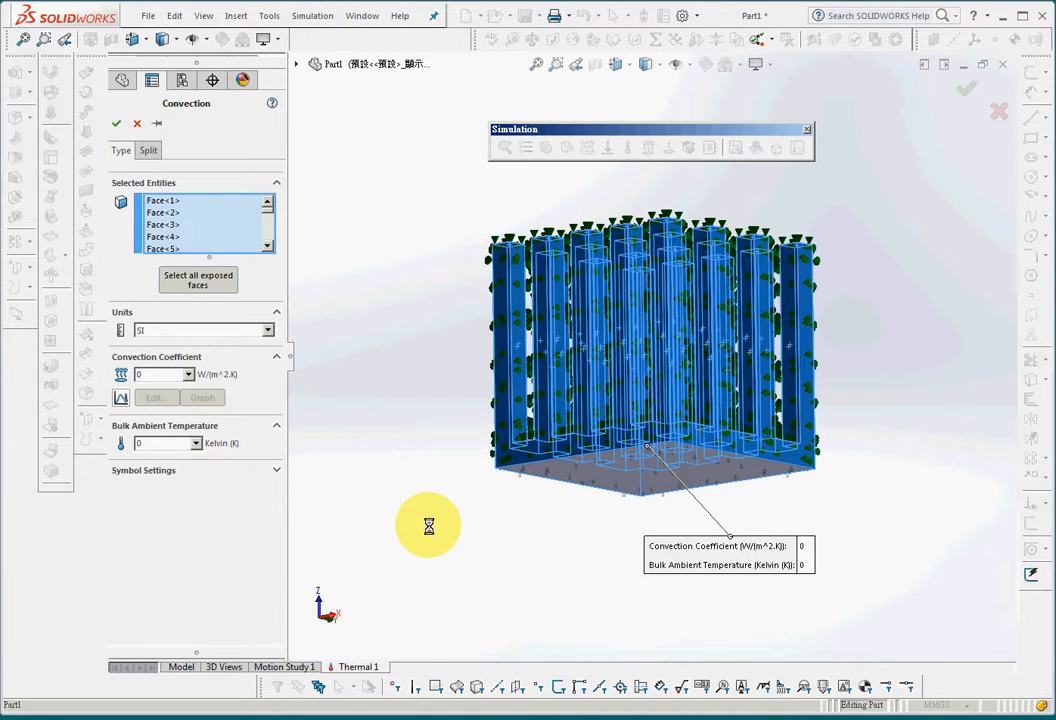
pyautogui.moveTo(424, 525); pyautogui.dragTo(381, 406, button='middle')
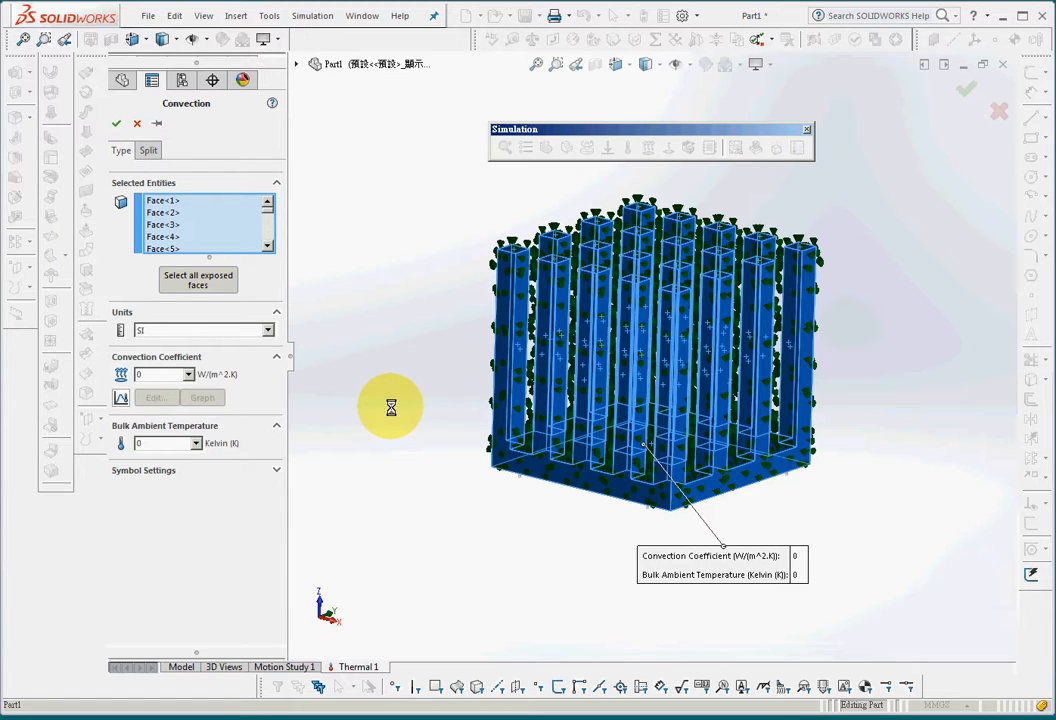
pyautogui.click(158, 376)
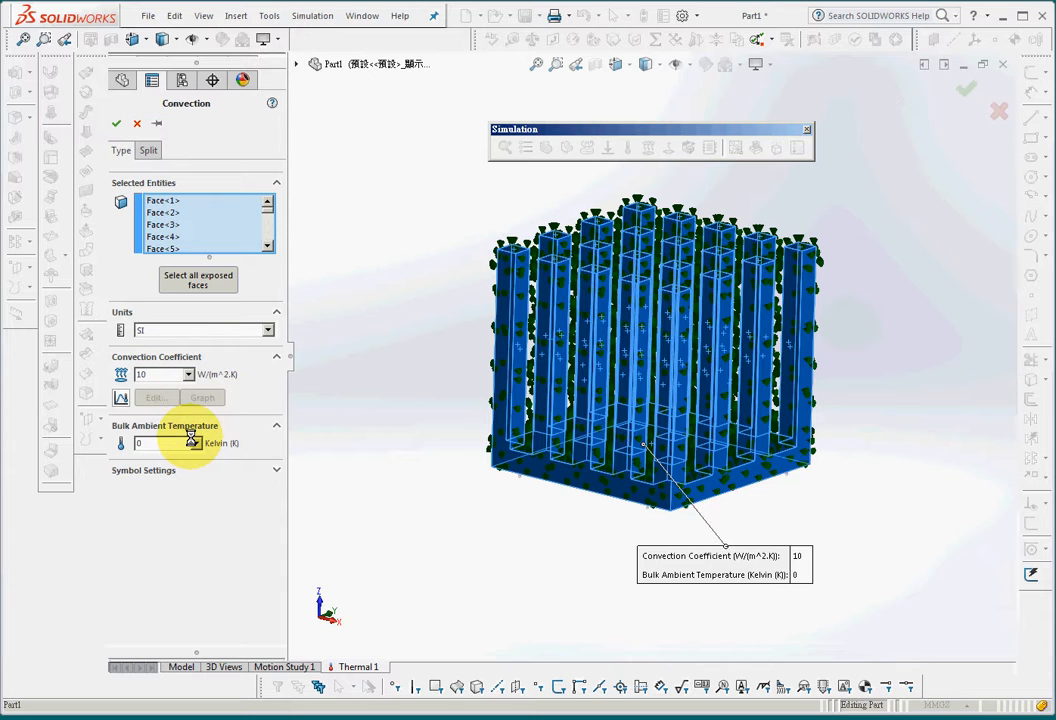
# - Set the convection's bulk ambient temperature to 25 °C in Metric (G) units, switch back to SI units and accept the load
pyautogui.click(217, 330)
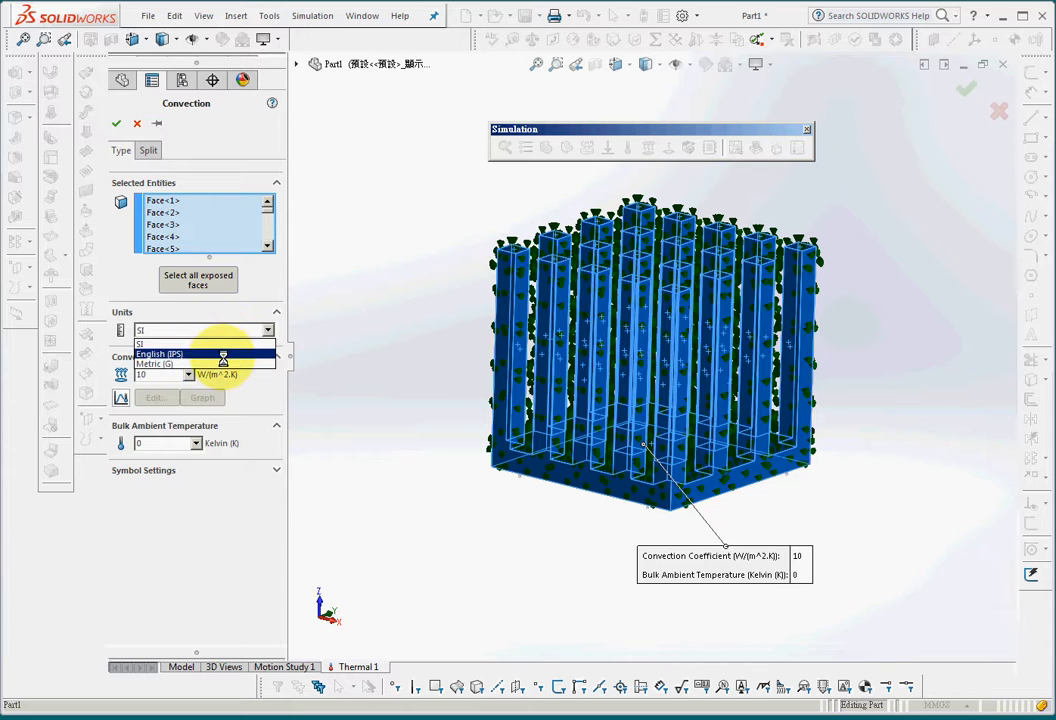
pyautogui.click(225, 360)
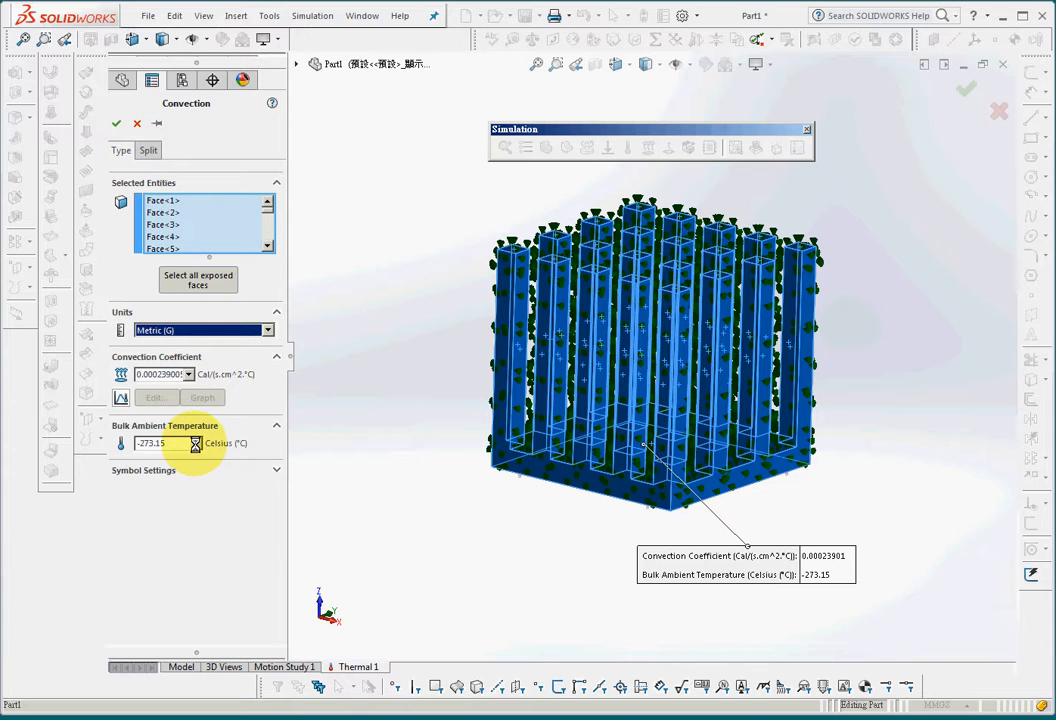
pyautogui.rightClick(155, 444)
pyautogui.click(166, 443)
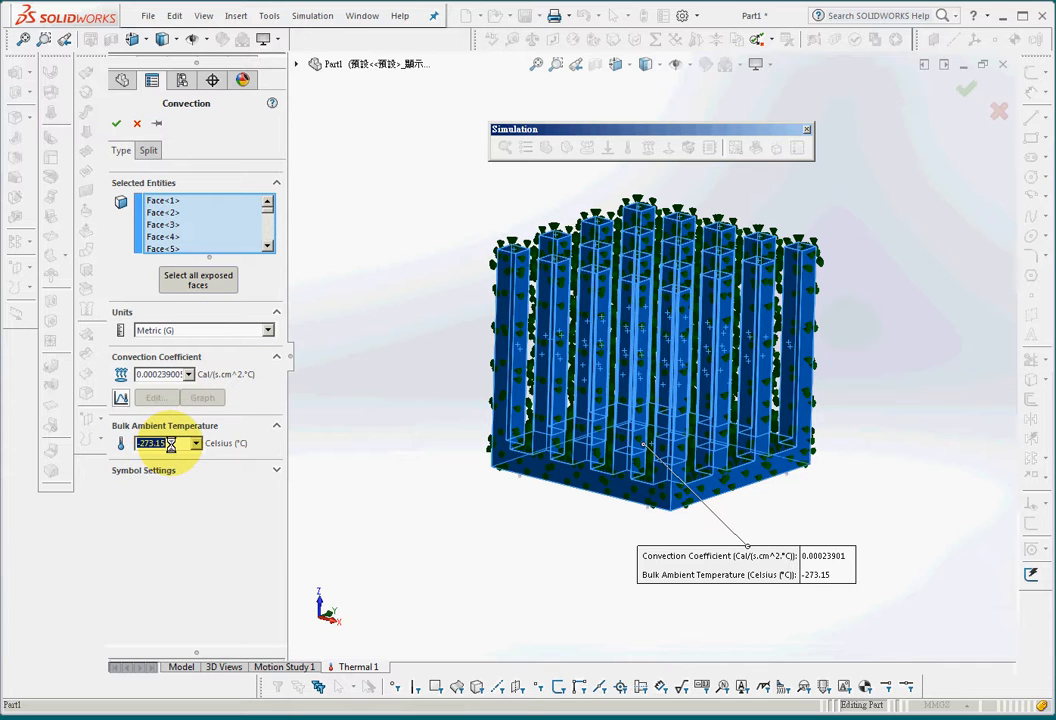
pyautogui.write('25')
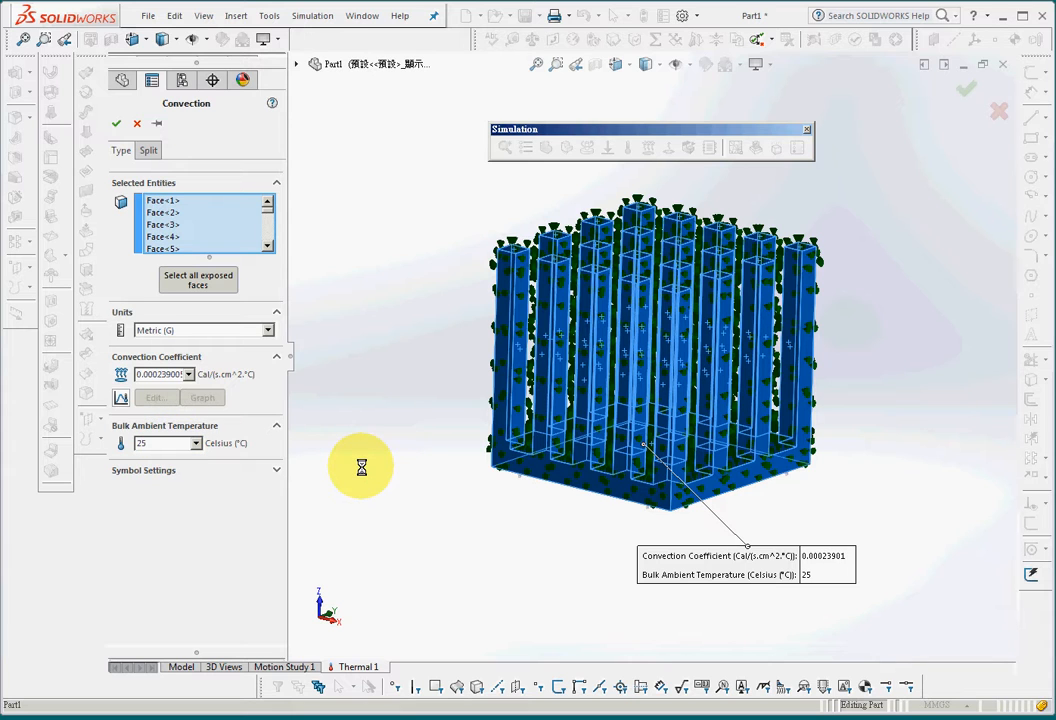
pyautogui.click(212, 331)
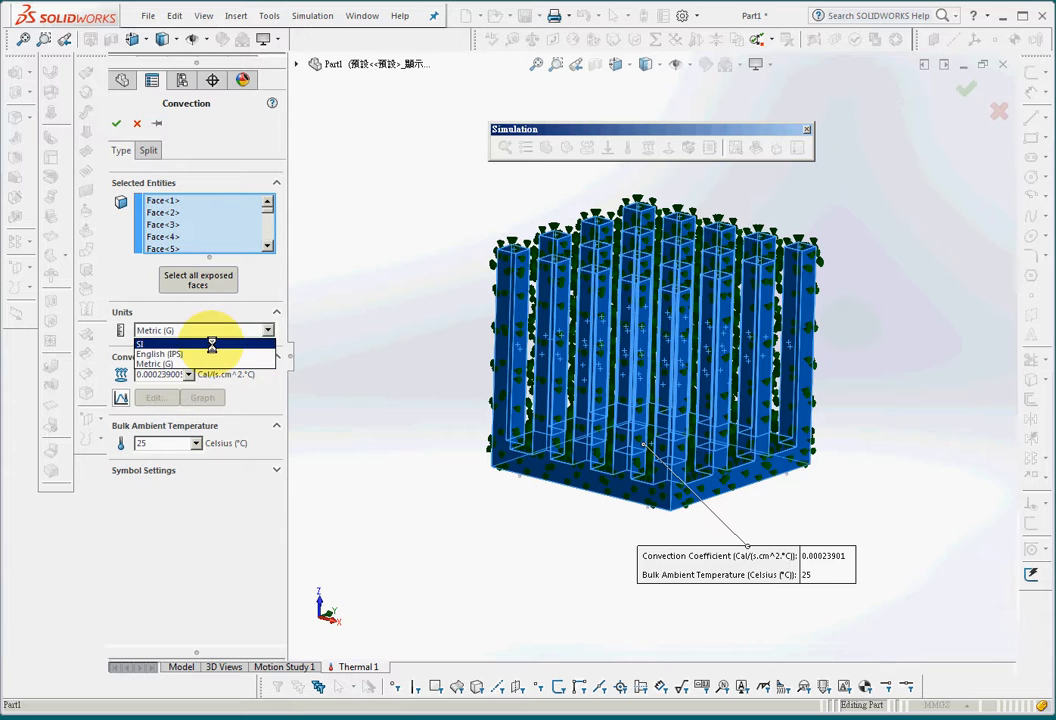
pyautogui.click(212, 343)
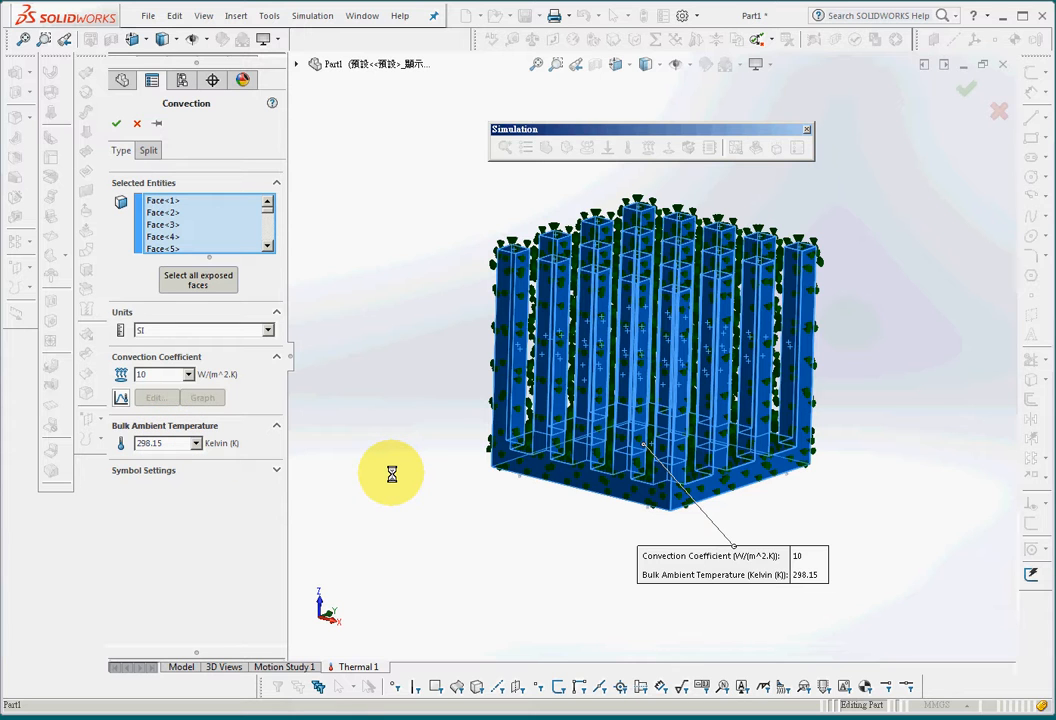
pyautogui.click(116, 123)
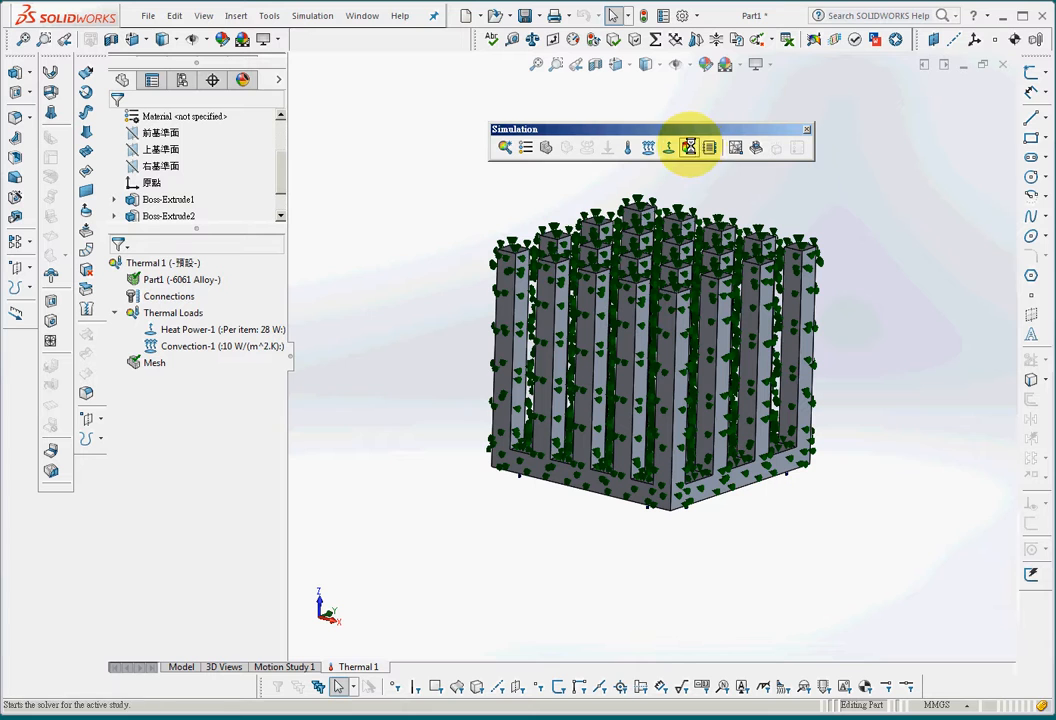
# - Run the thermal study and reduce the convection load's symbol size to 20
pyautogui.click(688, 147)
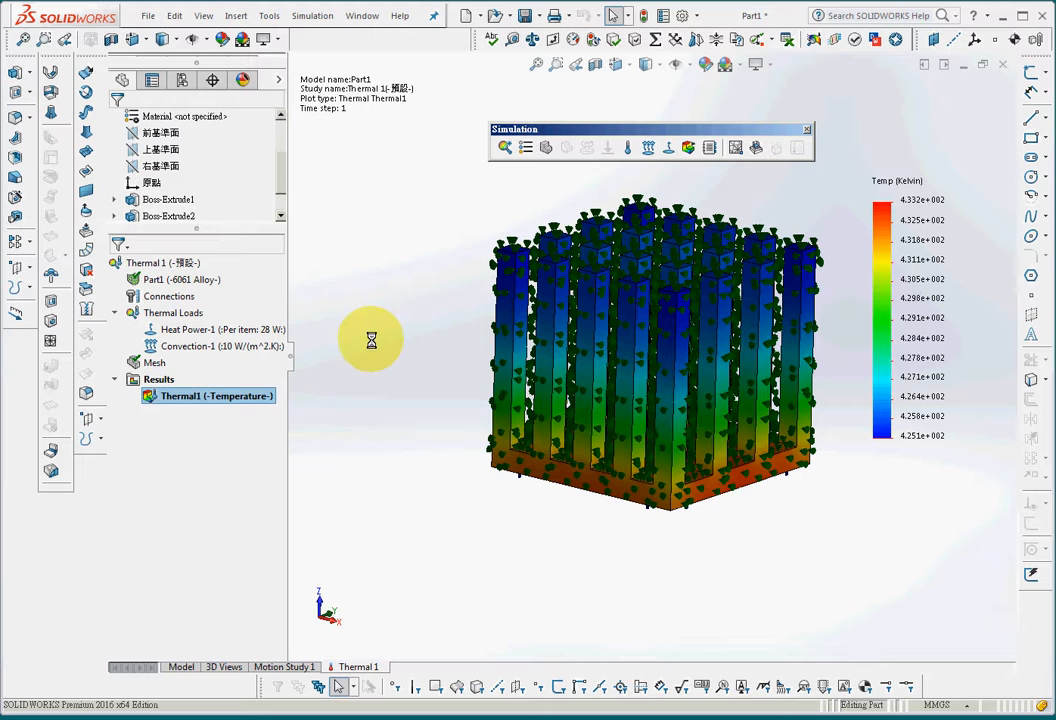
pyautogui.moveTo(203, 347)
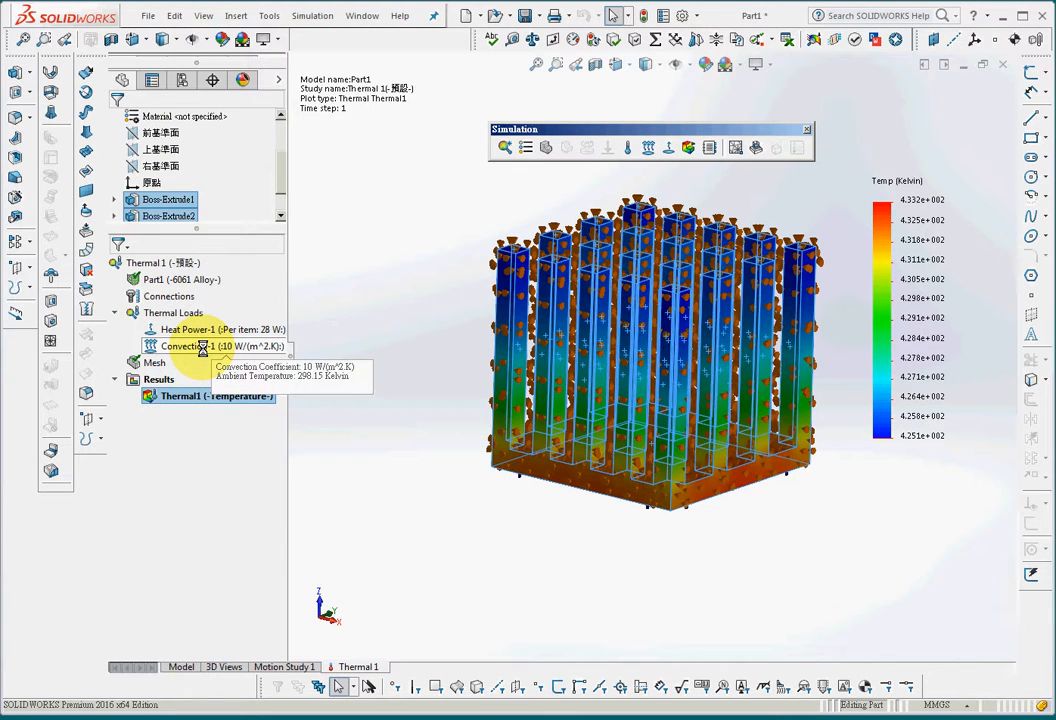
pyautogui.rightClick(203, 347)
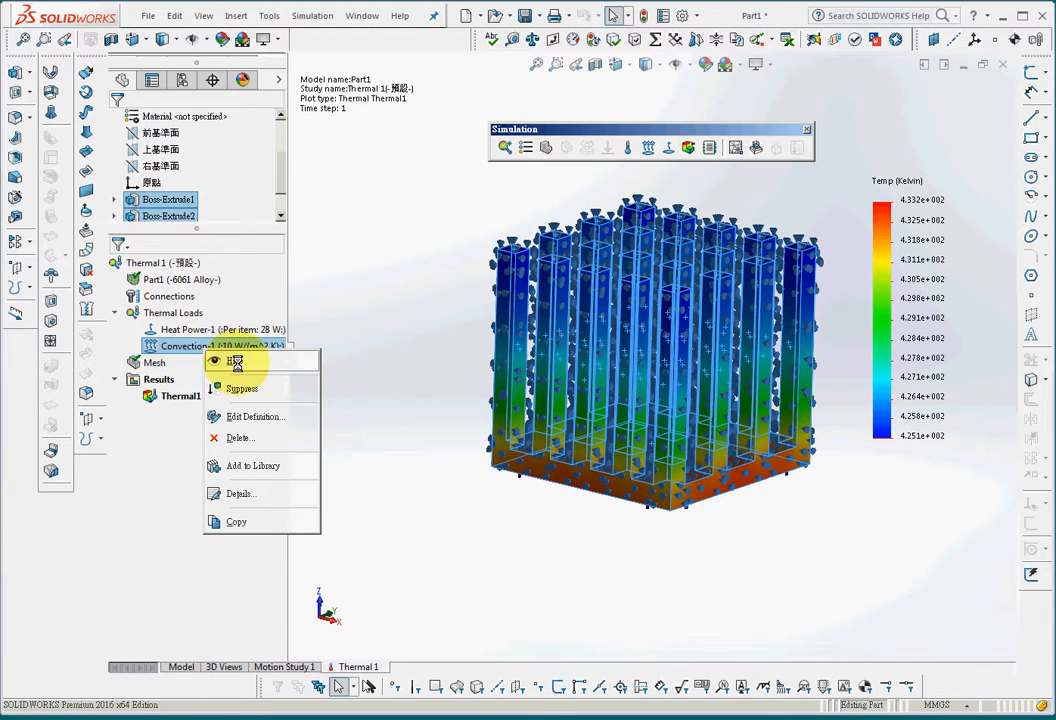
pyautogui.click(266, 414)
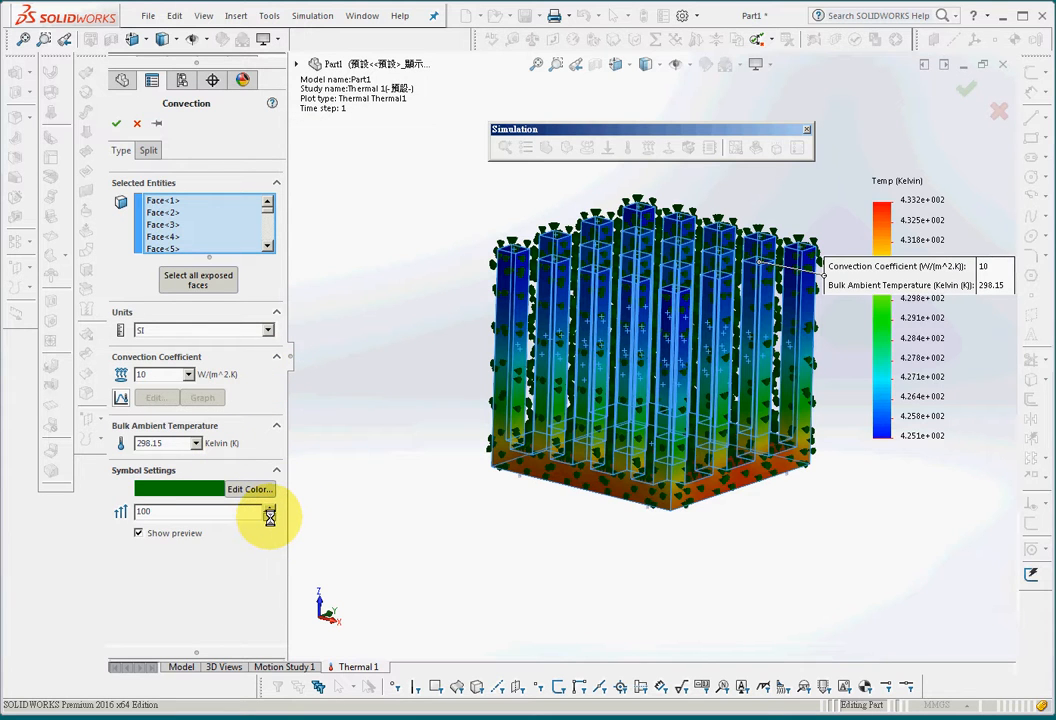
pyautogui.click(270, 516)
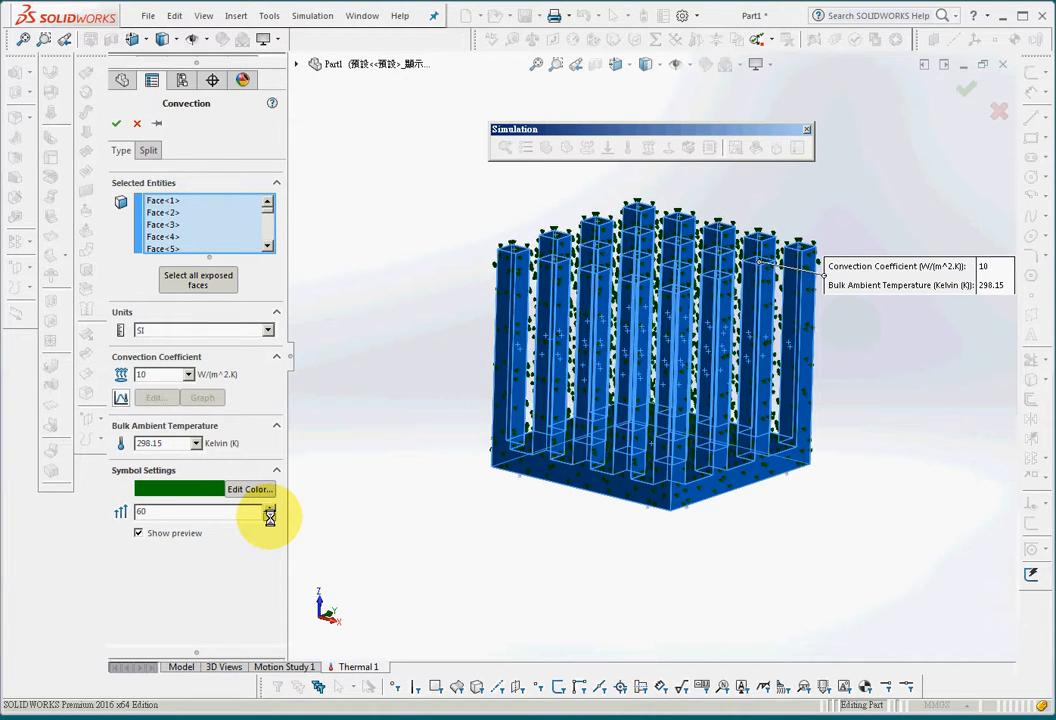
pyautogui.click(270, 516)
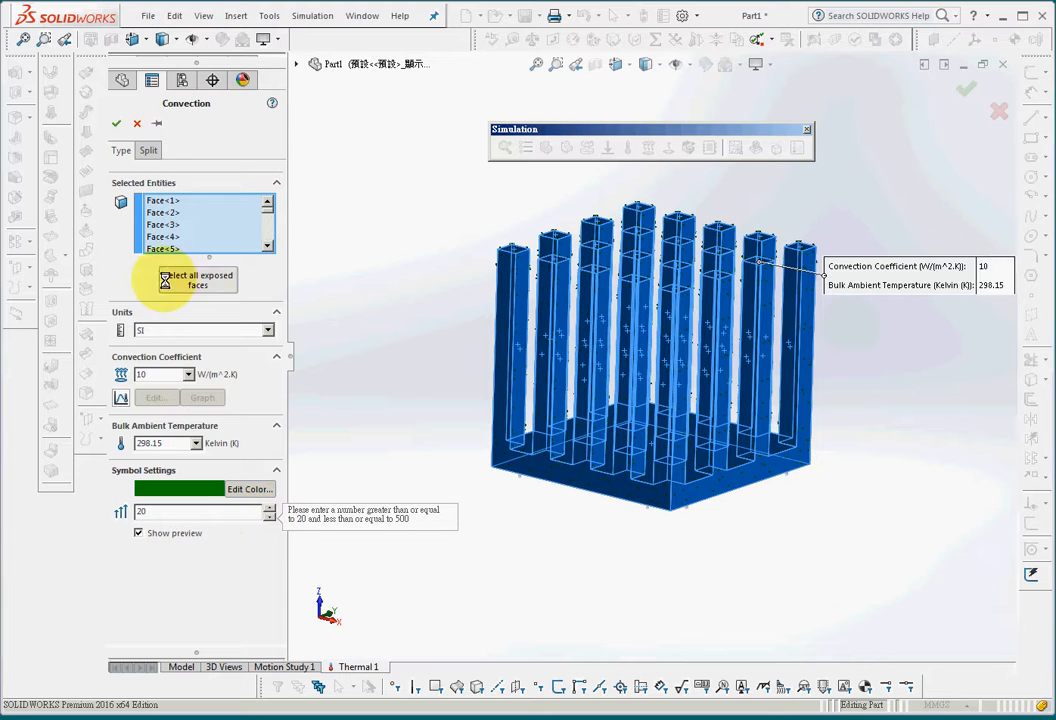
pyautogui.click(117, 121)
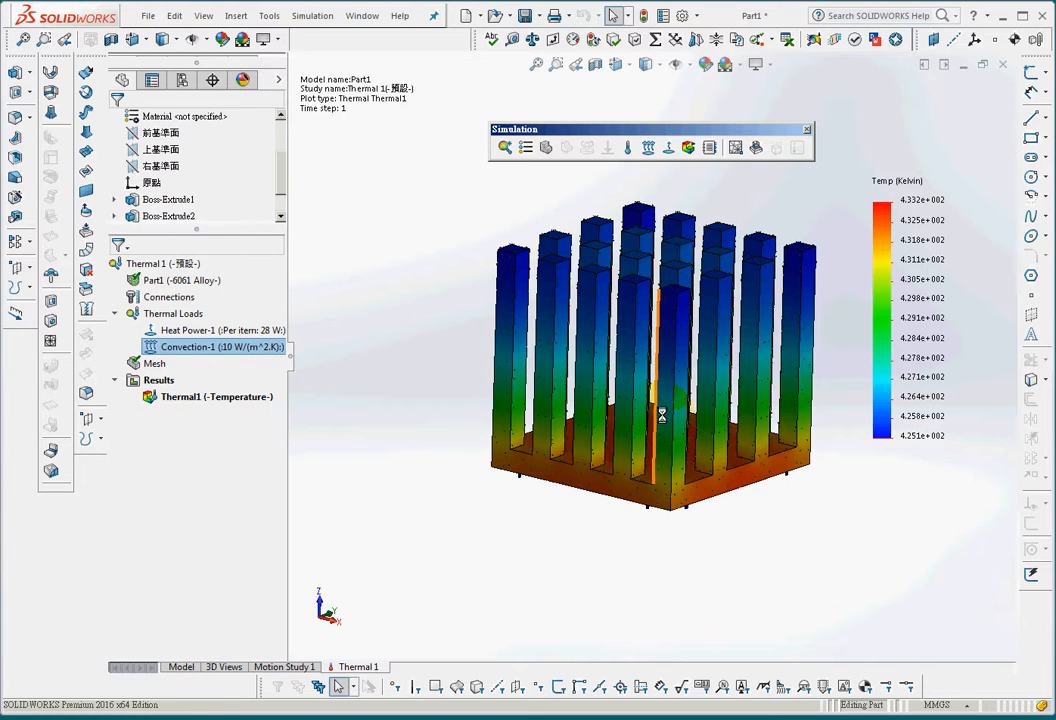
# - Set the thermal plot's temperature unit to Celsius and its legend number format to floating, and accept the plot definition
pyautogui.moveTo(465, 556); pyautogui.dragTo(440, 599, button='middle')
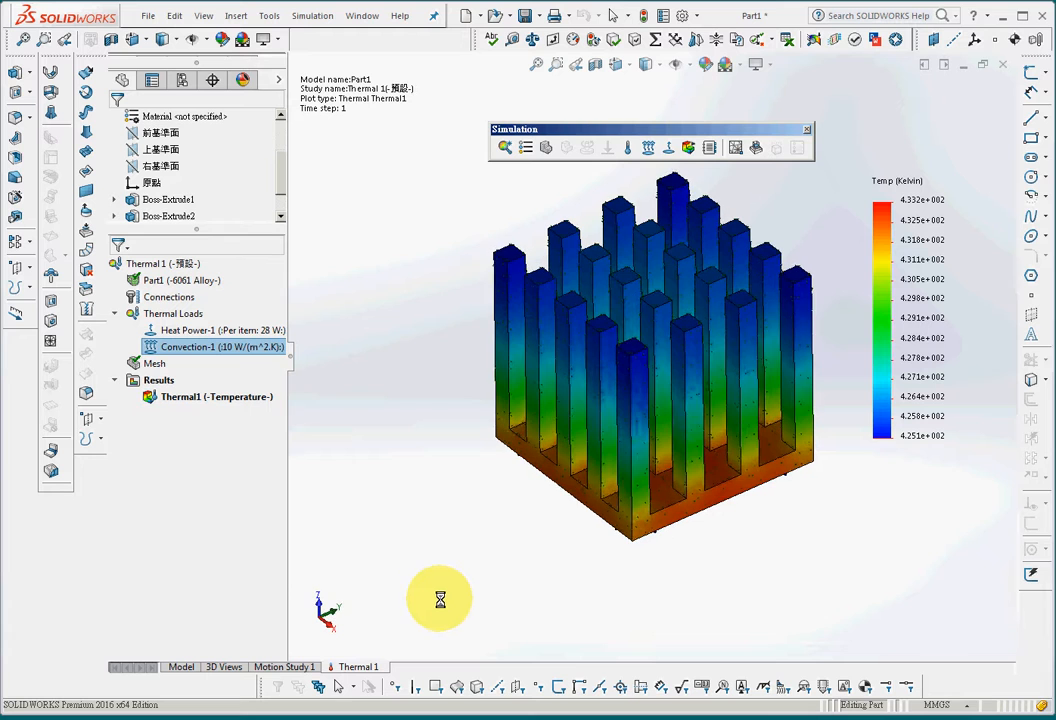
pyautogui.rightClick(190, 396)
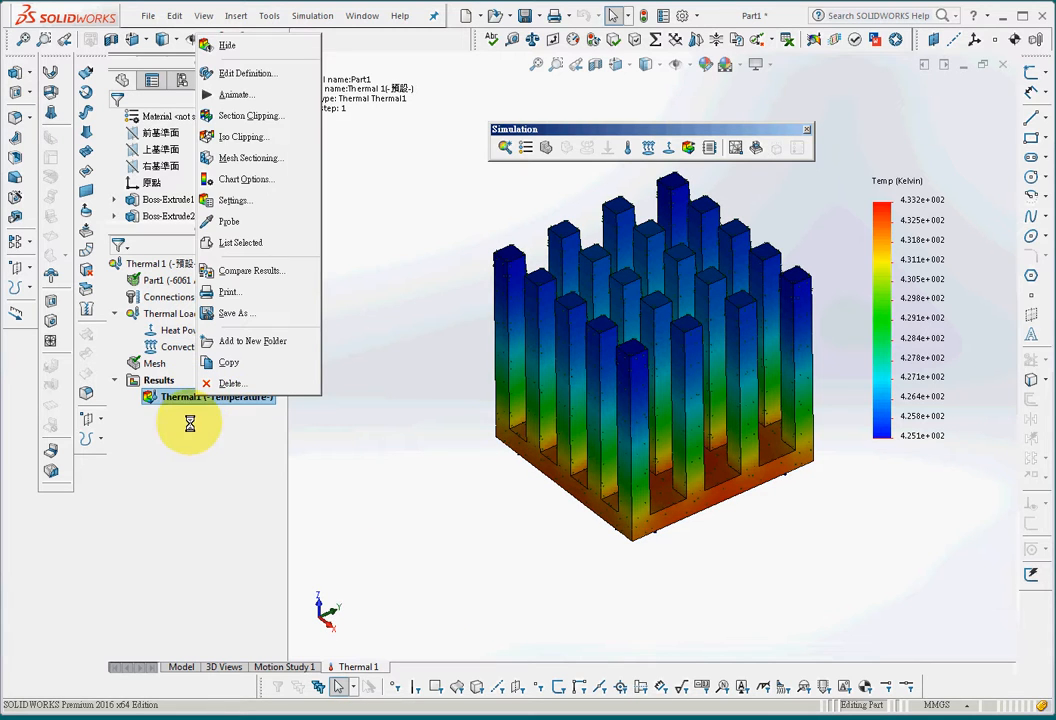
pyautogui.click(242, 74)
pyautogui.click(189, 221)
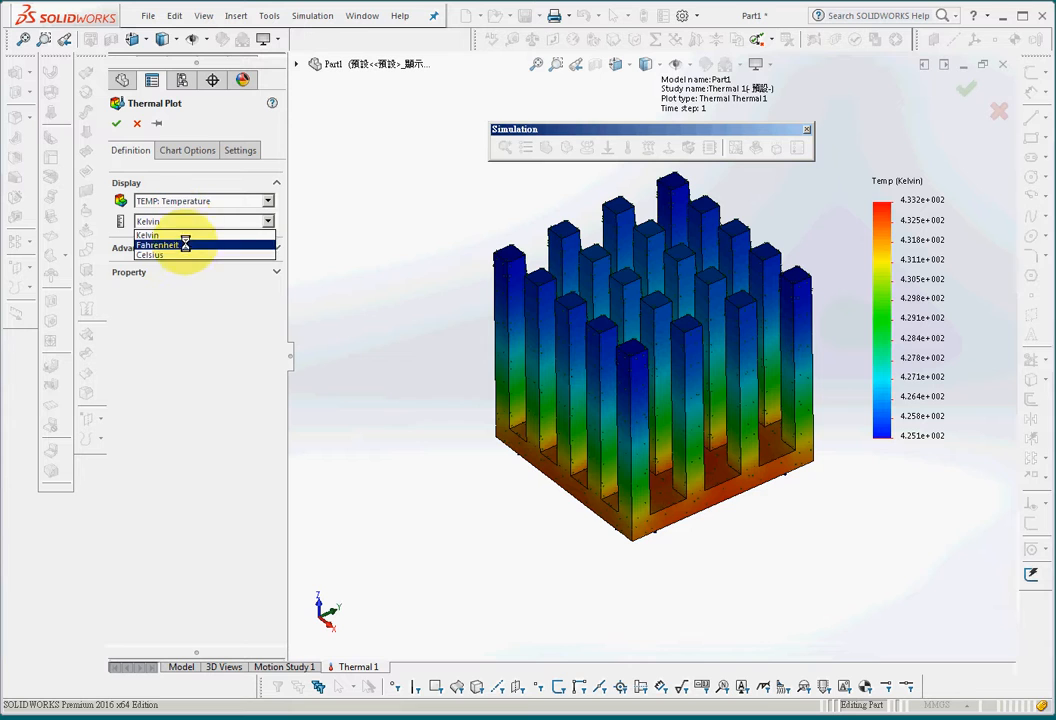
pyautogui.click(185, 254)
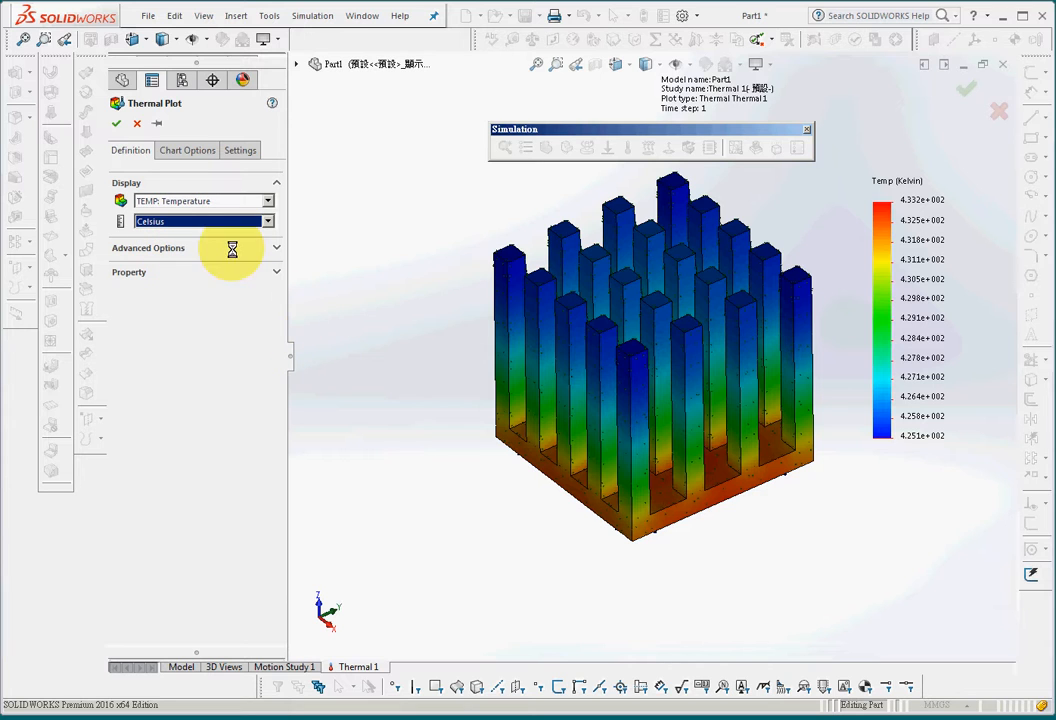
pyautogui.click(176, 151)
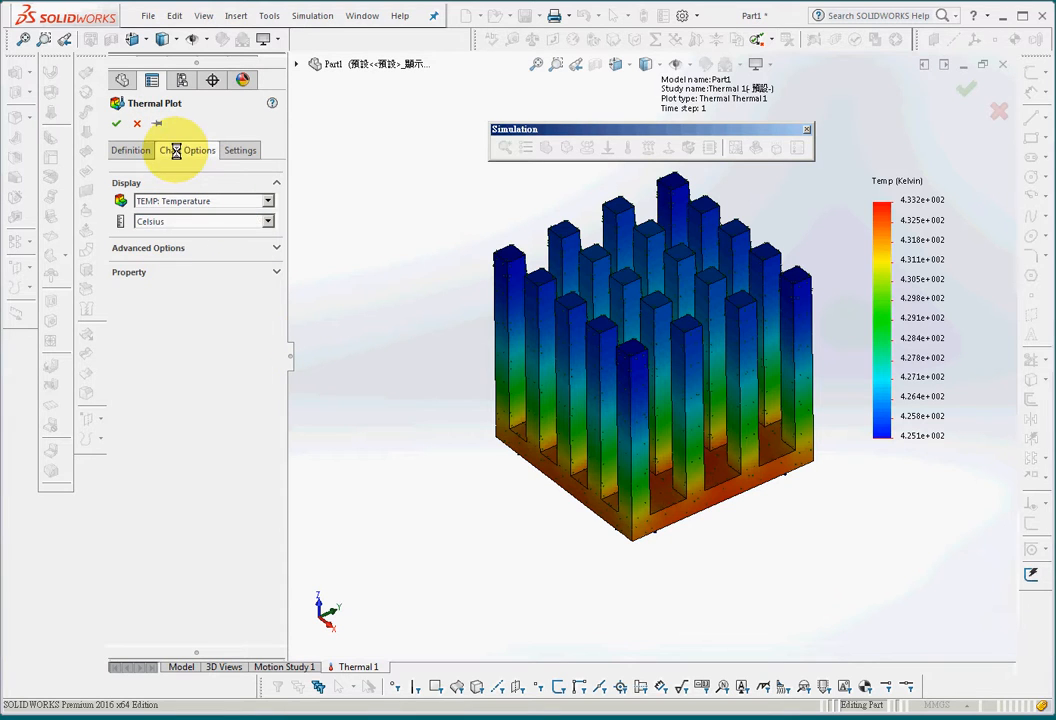
pyautogui.click(184, 532)
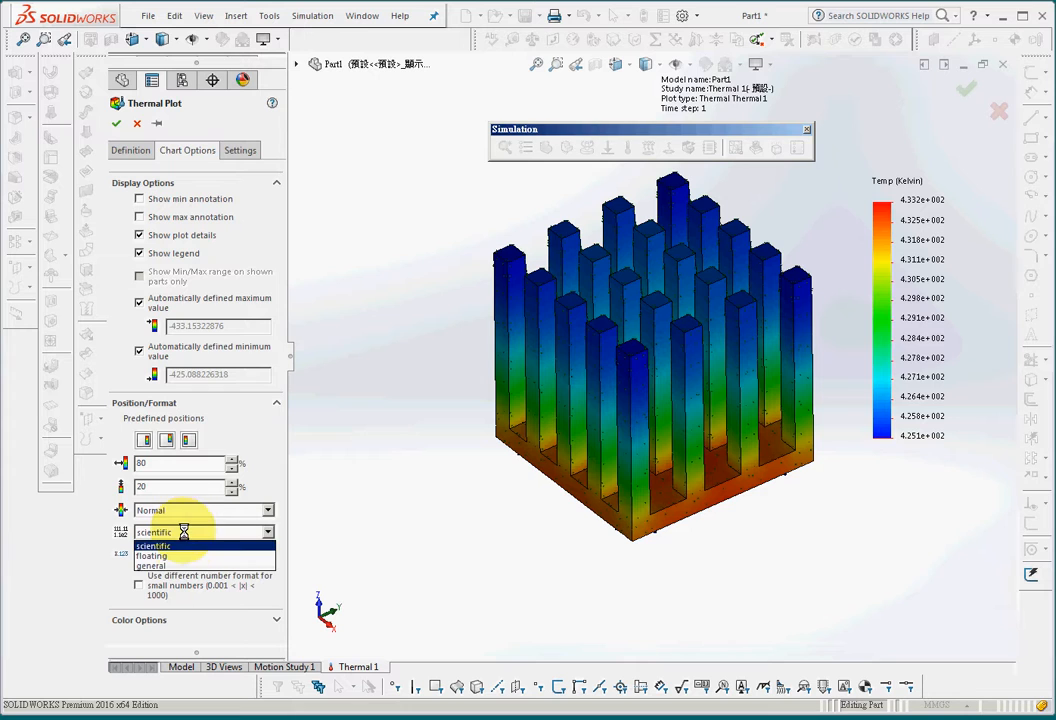
pyautogui.click(184, 555)
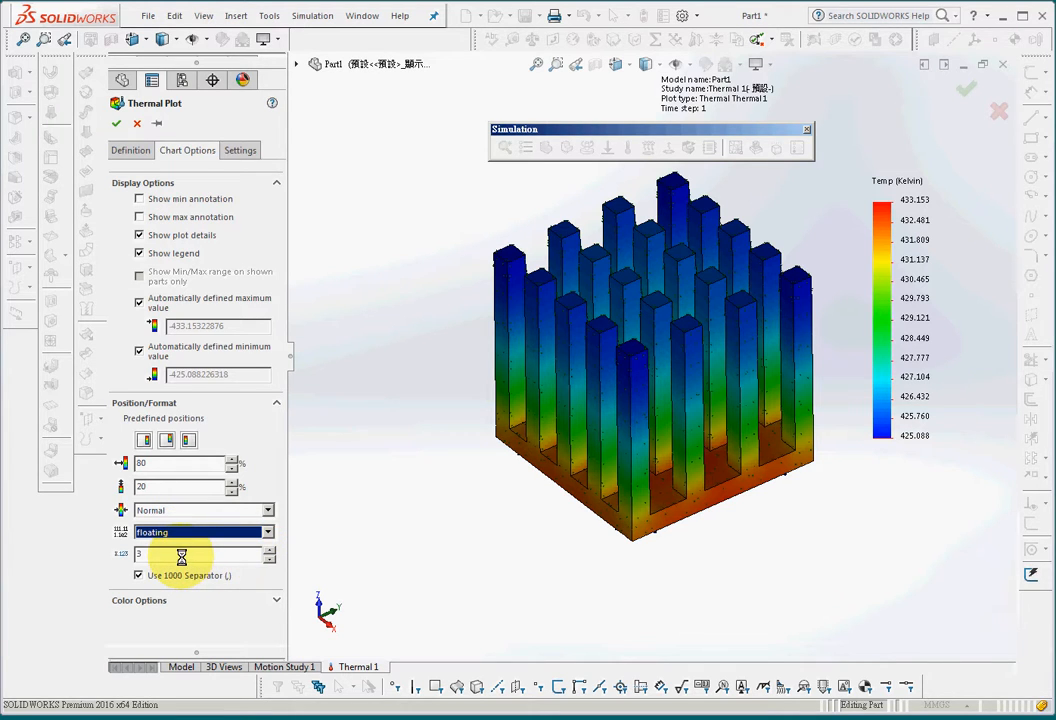
pyautogui.click(116, 123)
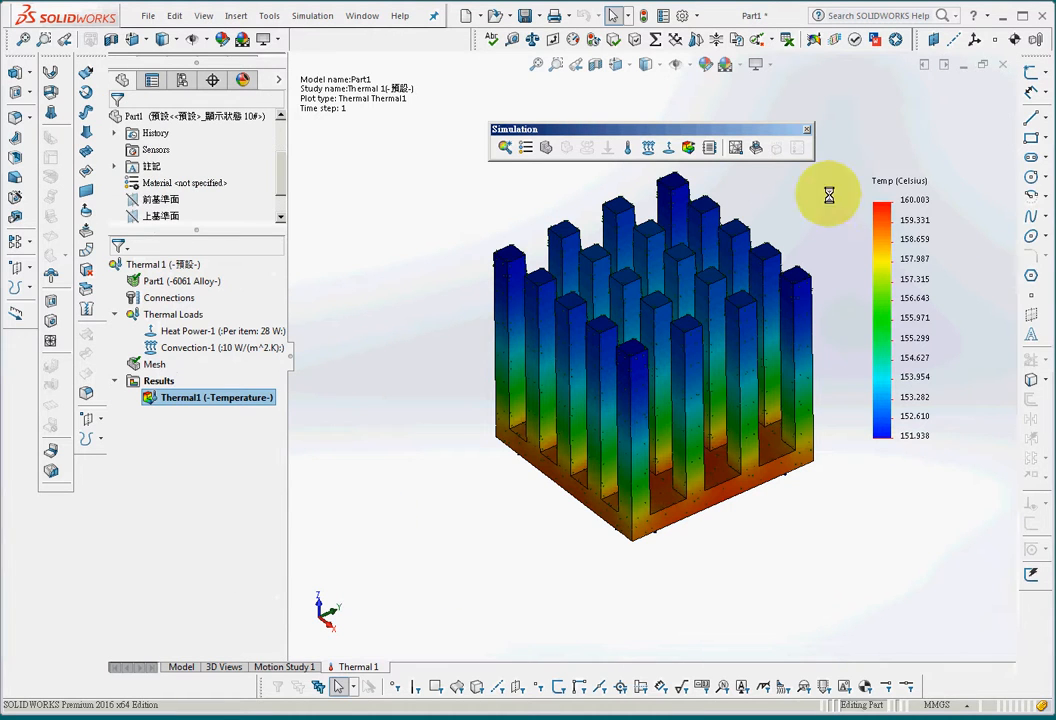
# - Probe the temperature plot at a top corner of an inner post near the middle of the grid, and close the probe results
pyautogui.rightClick(205, 398)
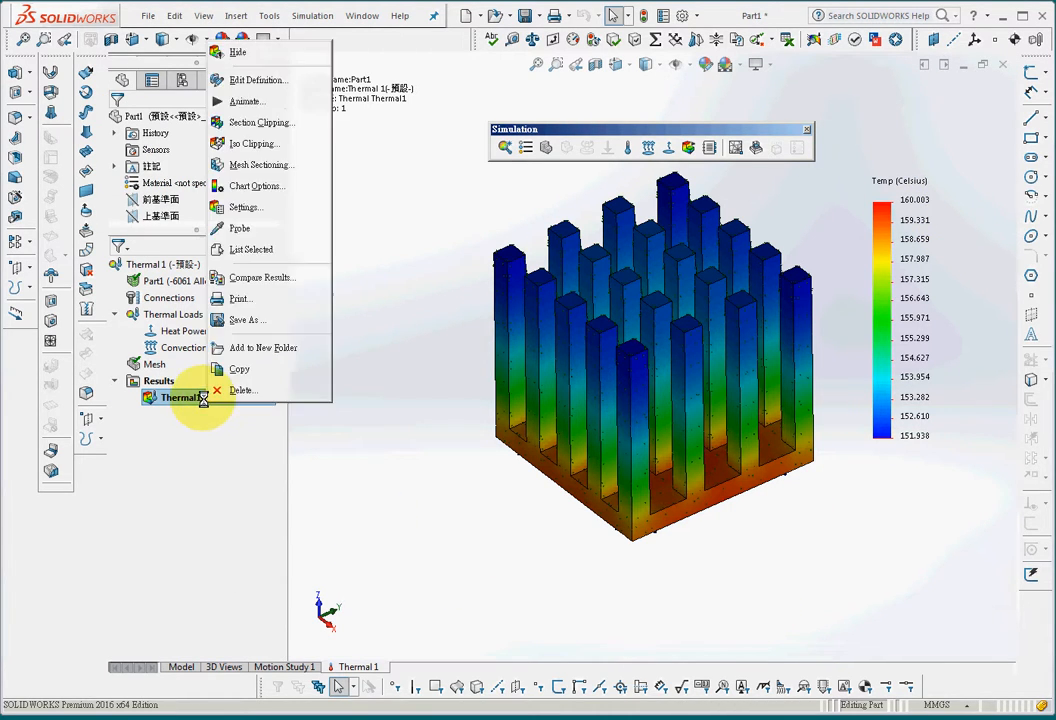
pyautogui.click(258, 228)
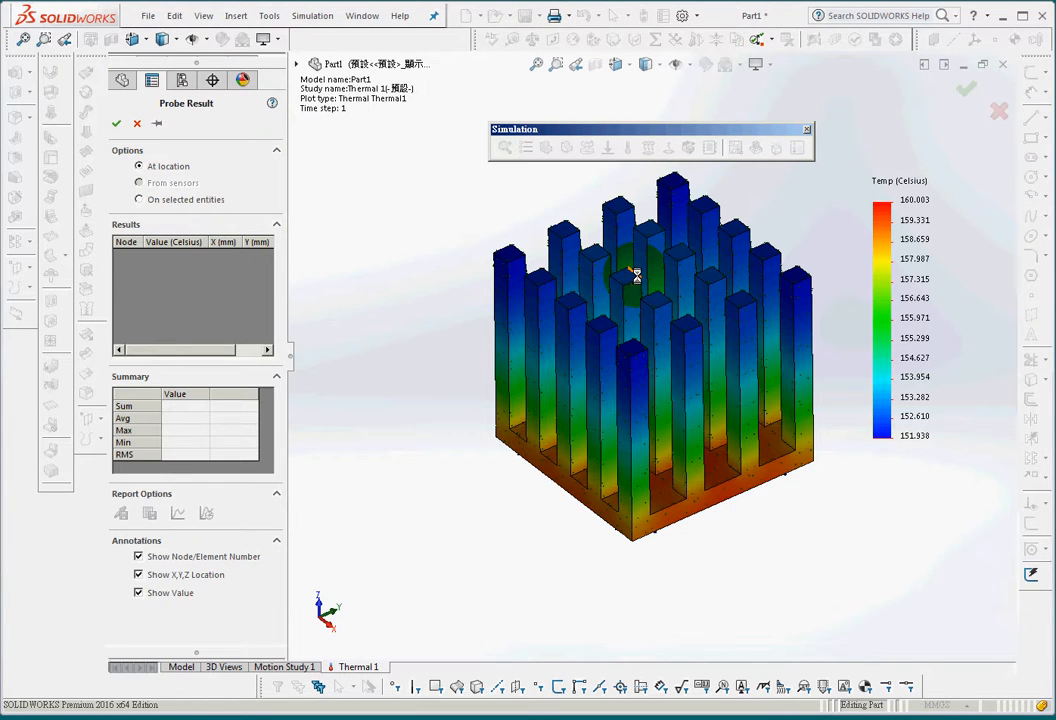
pyautogui.click(640, 278)
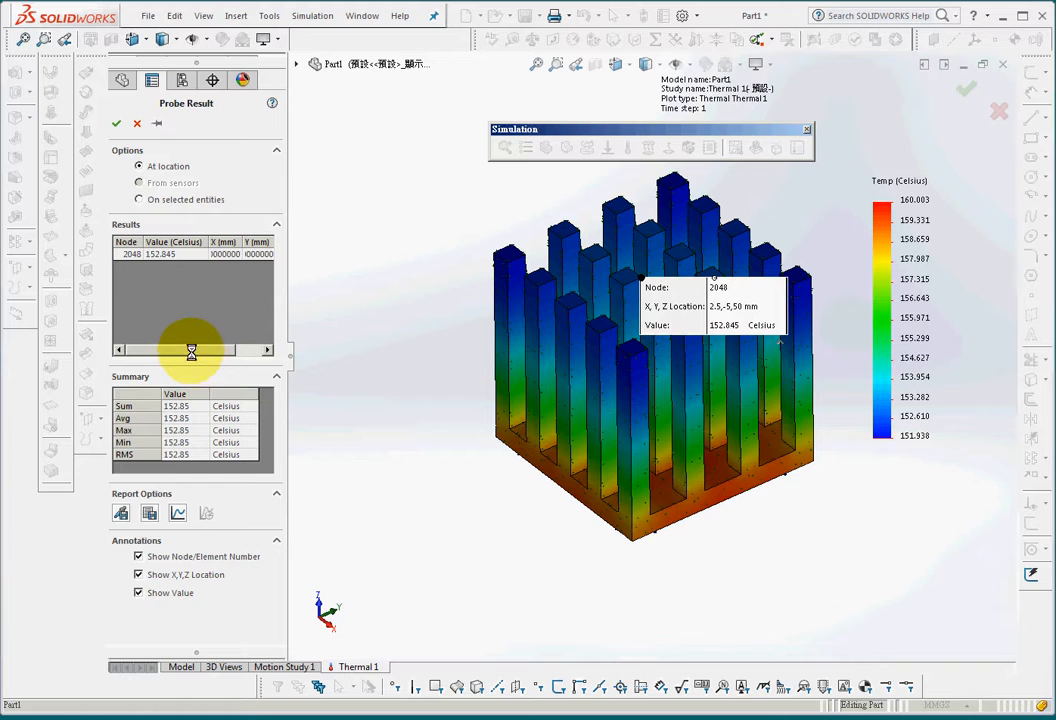
pyautogui.click(115, 122)
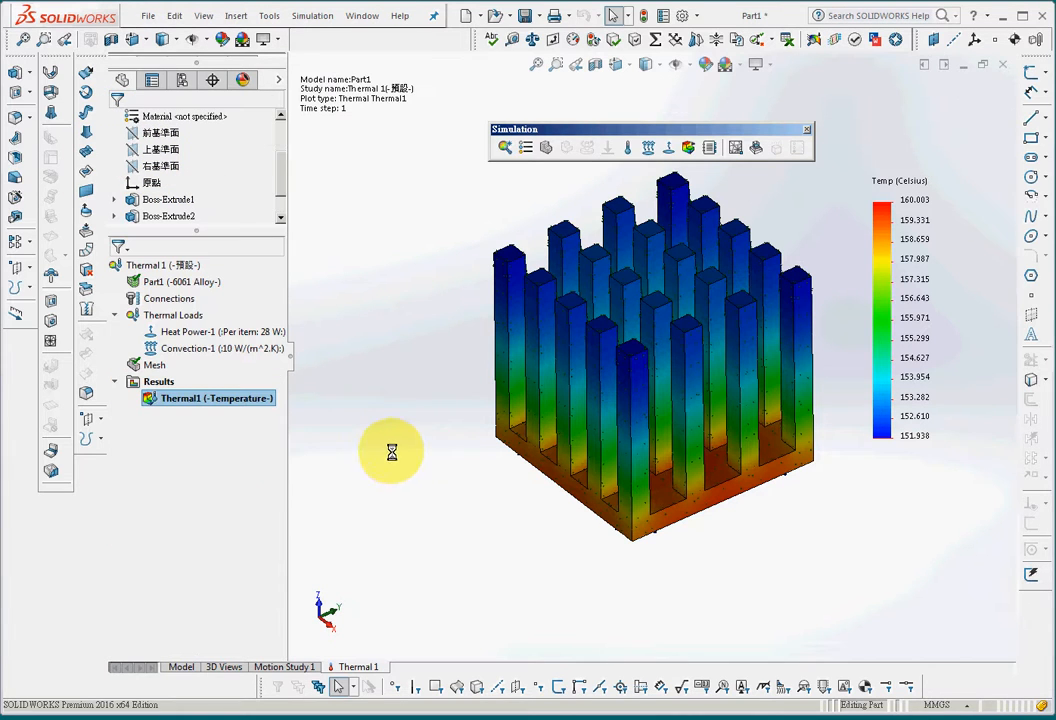
# - Restart the probe on the temperature plot and sample the same top corner of the inner post again
pyautogui.rightClick(203, 398)
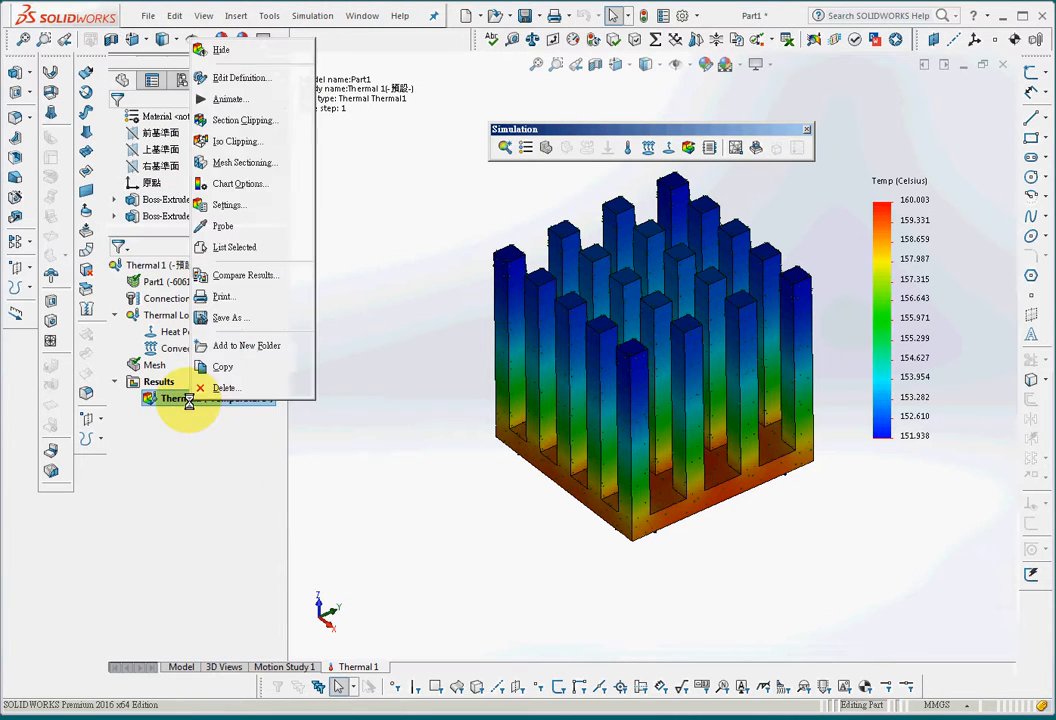
pyautogui.click(228, 225)
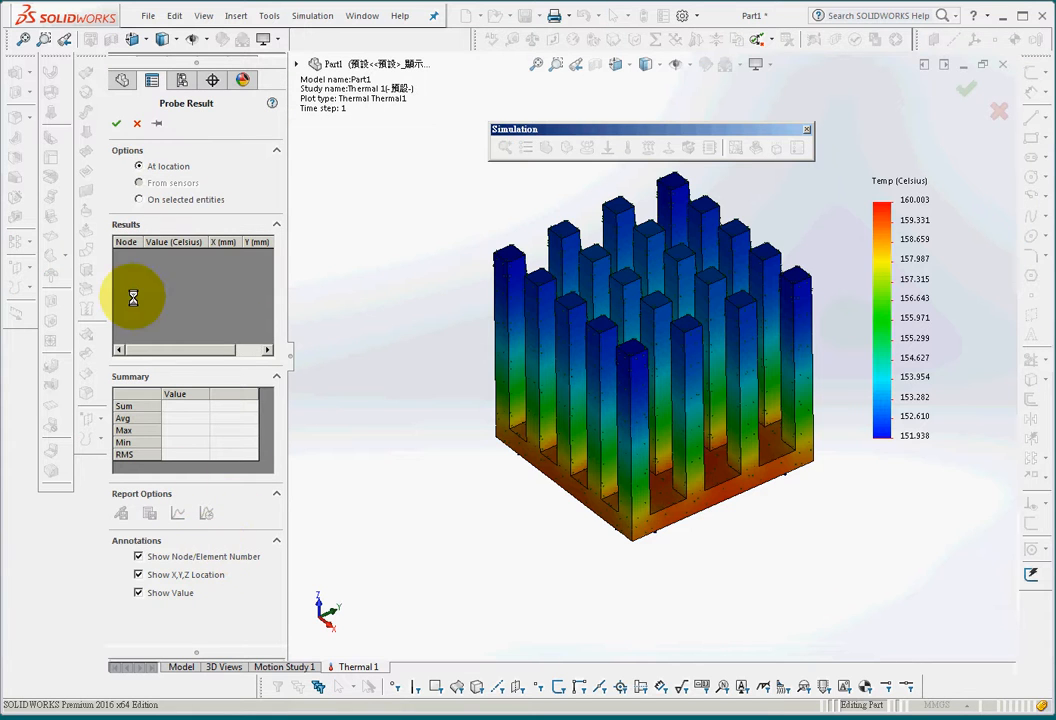
pyautogui.click(639, 278)
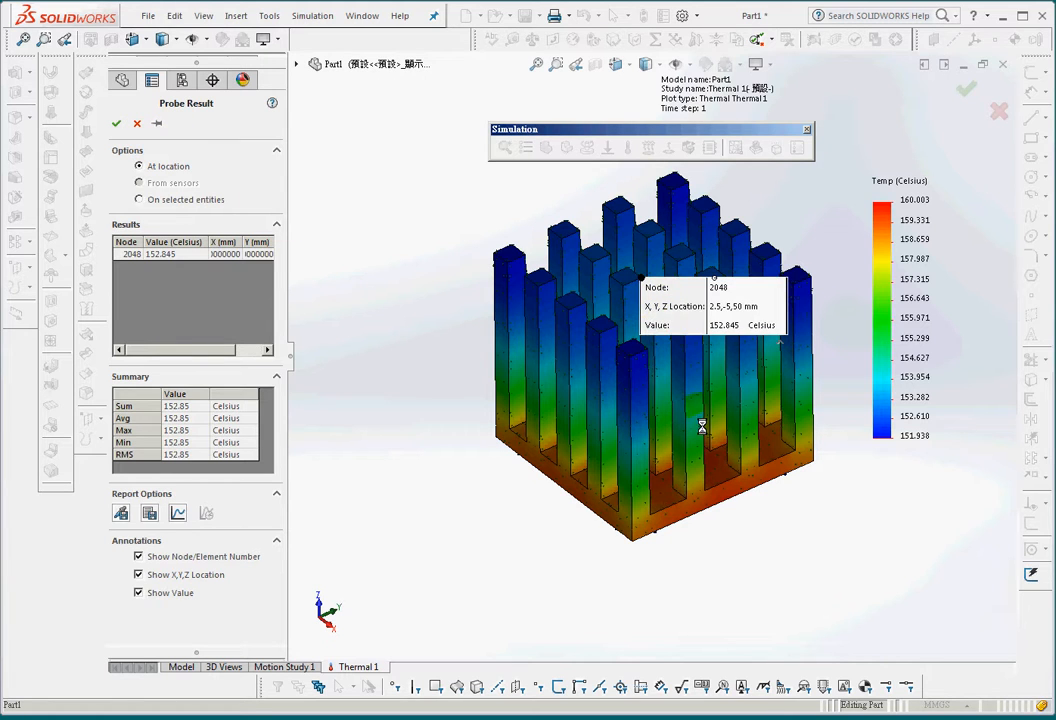